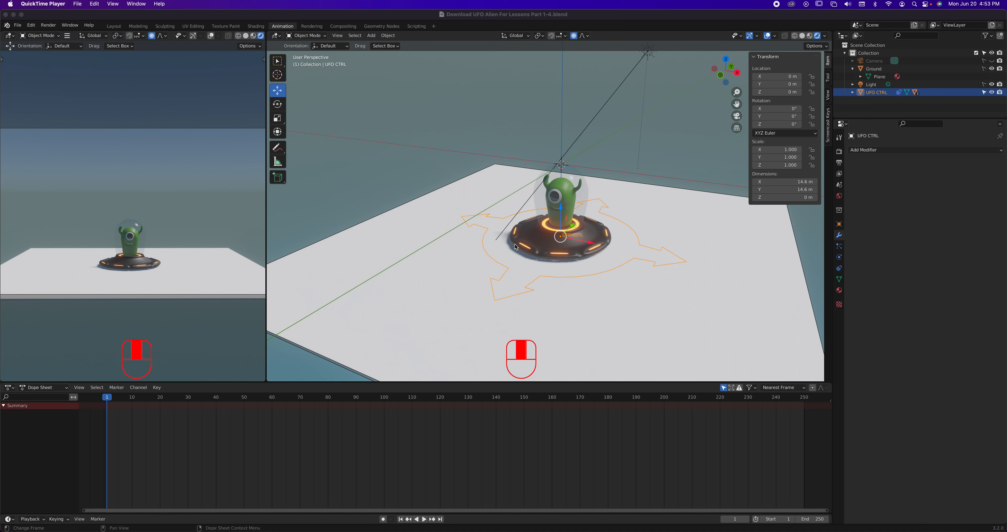
Step: Use Rendered shading in the camera view and Material Preview shading in the main 3D viewport
click(246, 35)
click(261, 36)
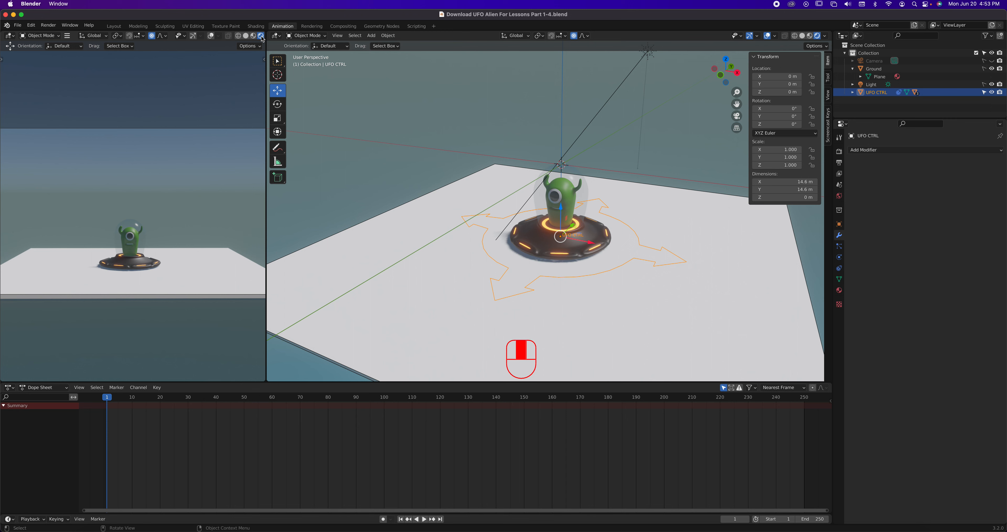
click(809, 36)
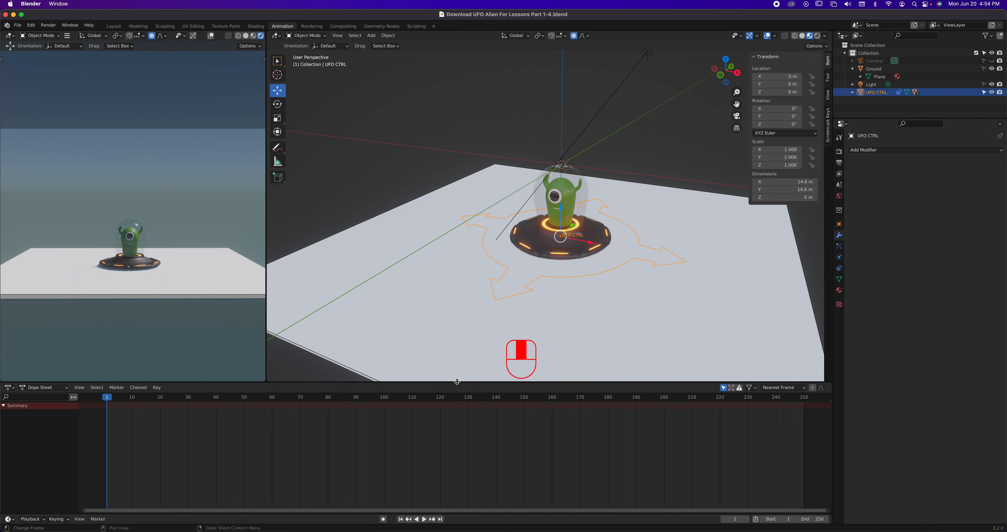
Step: Enlarge the Dope Sheet area, split it horizontally in two, and give the upper part most of the height
drag(457, 381, 454, 334)
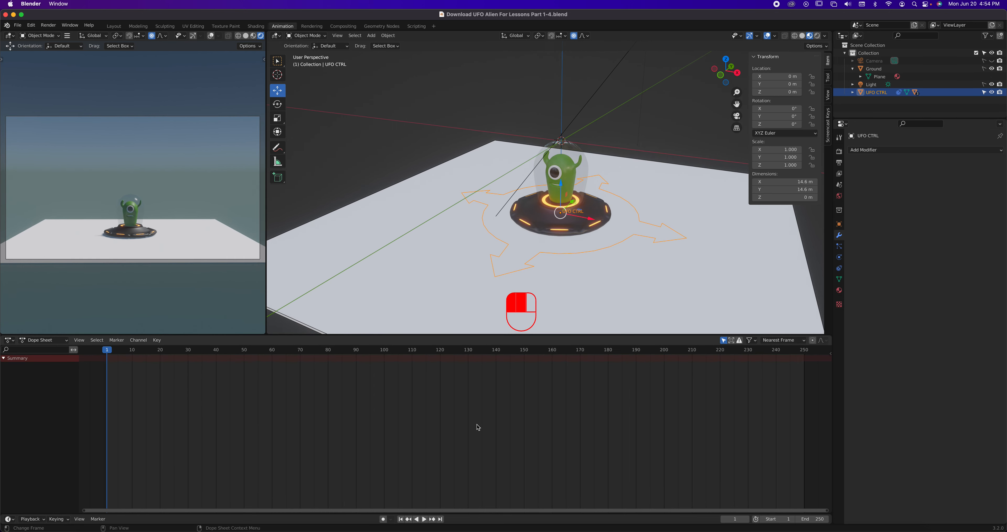
right_click(499, 513)
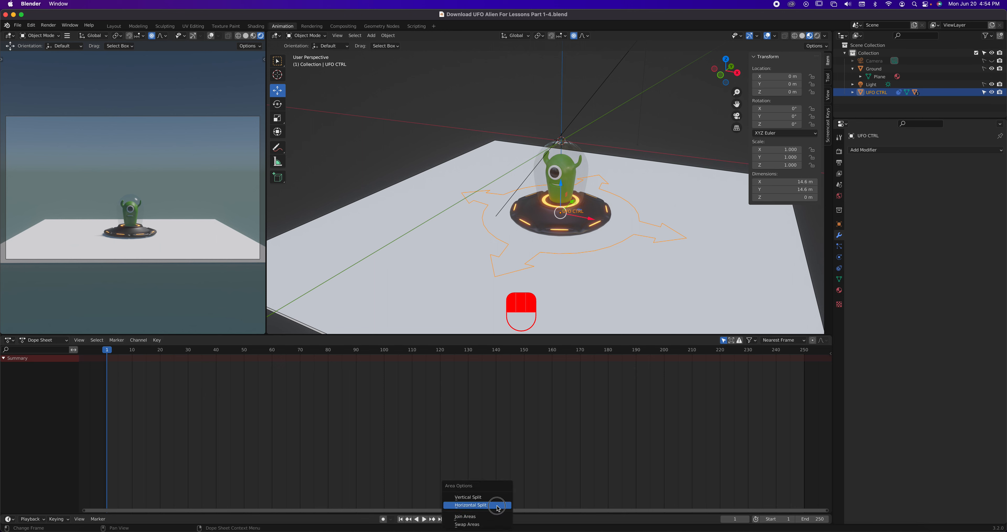
click(496, 507)
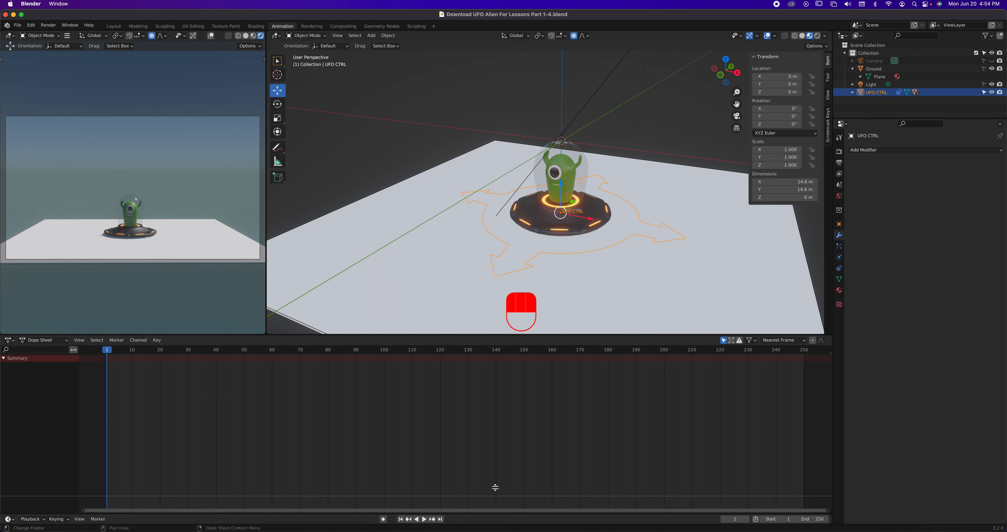
click(489, 421)
drag(475, 335, 460, 267)
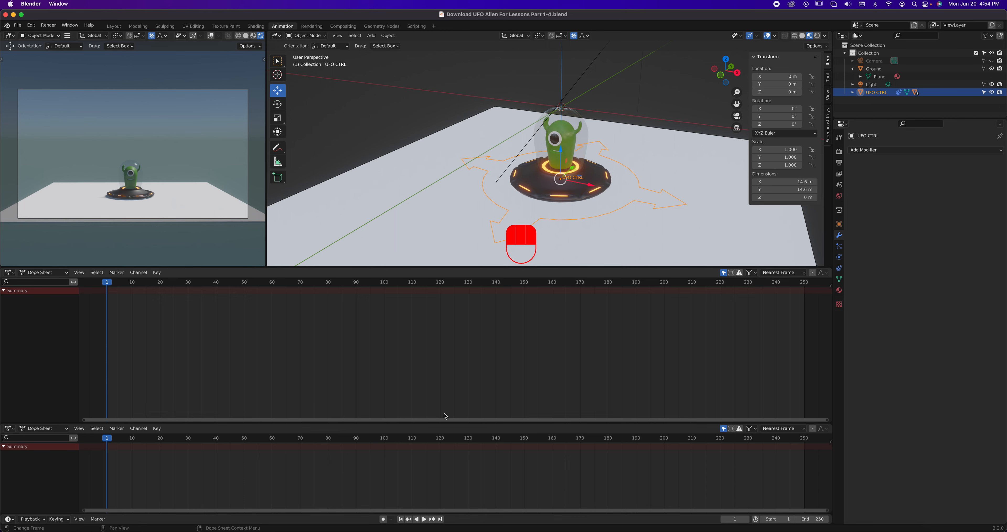
drag(462, 422, 462, 442)
Step: Change the upper of the two Dope Sheet areas into a Graph Editor
click(11, 273)
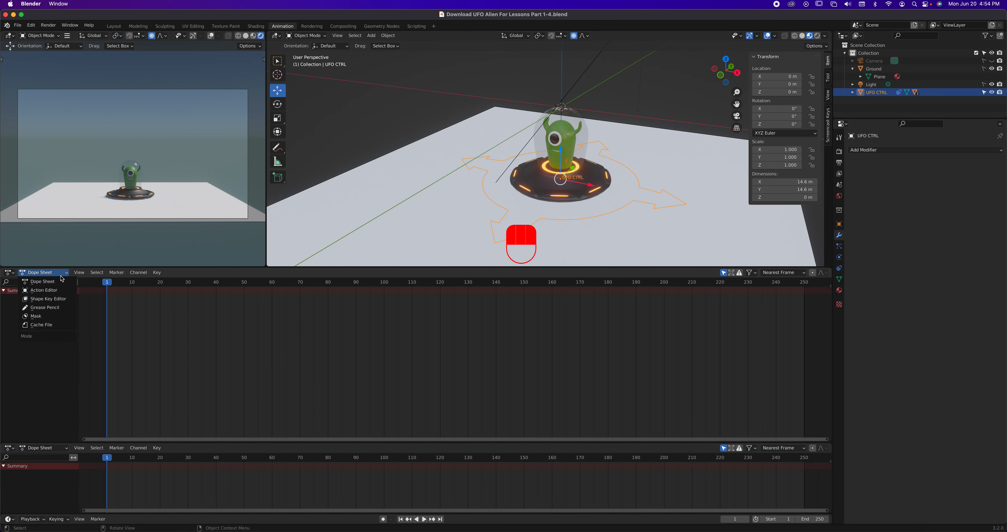
click(11, 275)
click(14, 276)
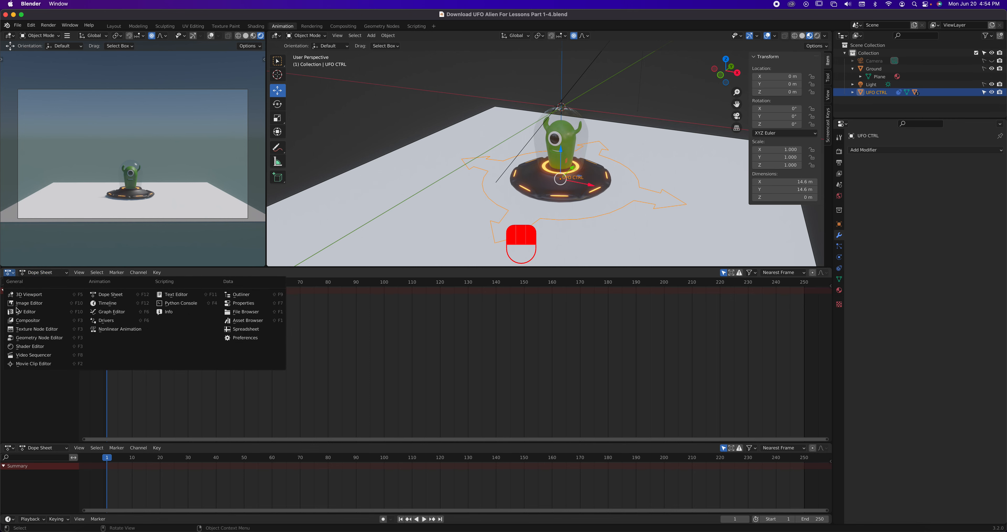
click(126, 312)
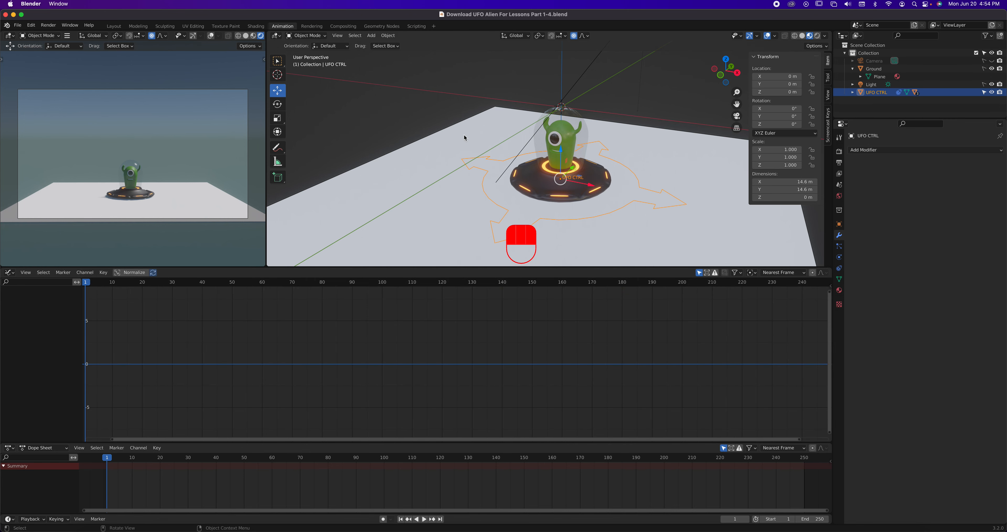
Step: Switch the main viewport to the front view and add a 32-vertex cylinder with 1 m radius and 2 m depth
key(grave)
click(424, 111)
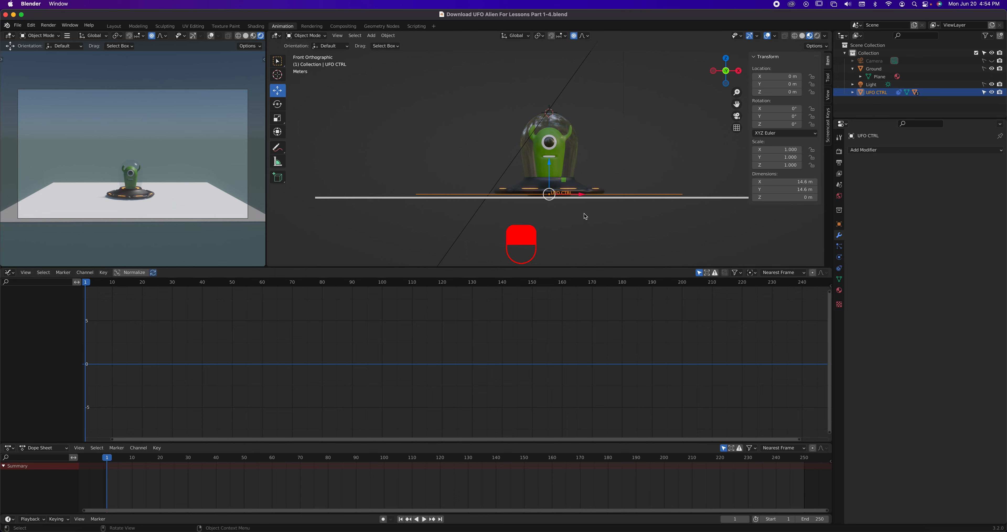
scroll(585, 217, down, 1)
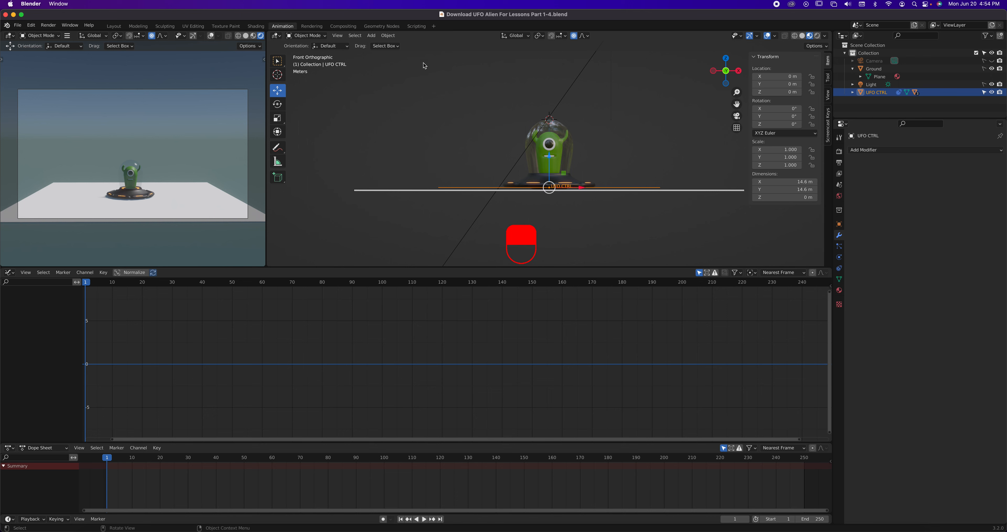
click(371, 35)
mouse_move(373, 47)
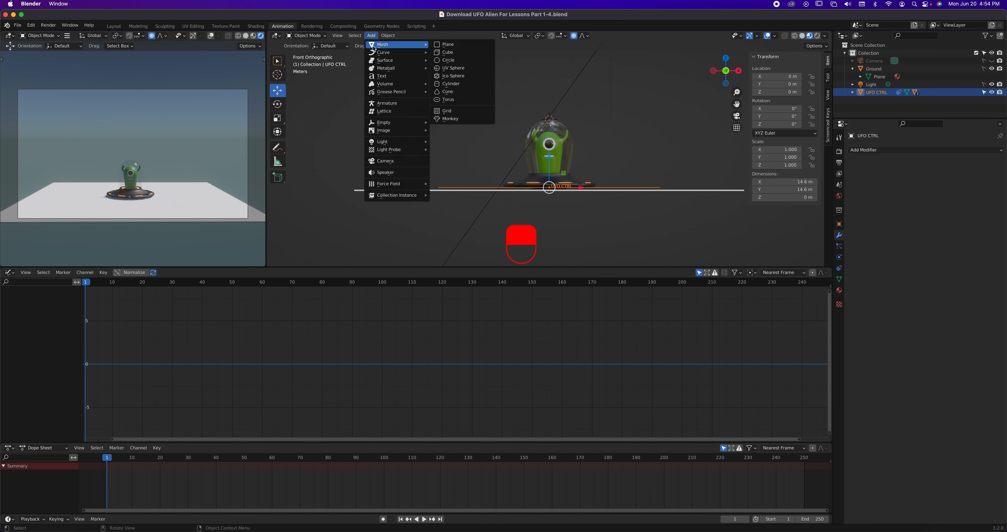
click(464, 84)
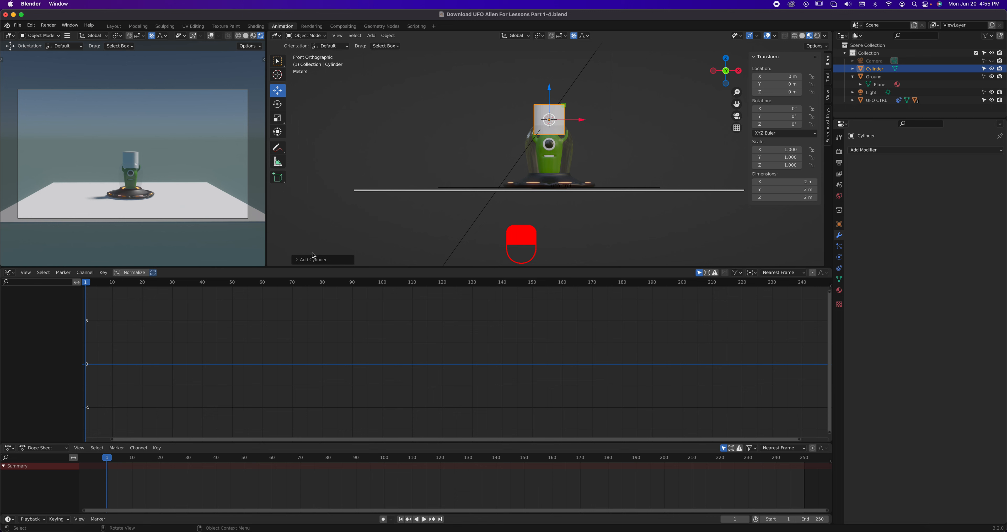
click(299, 260)
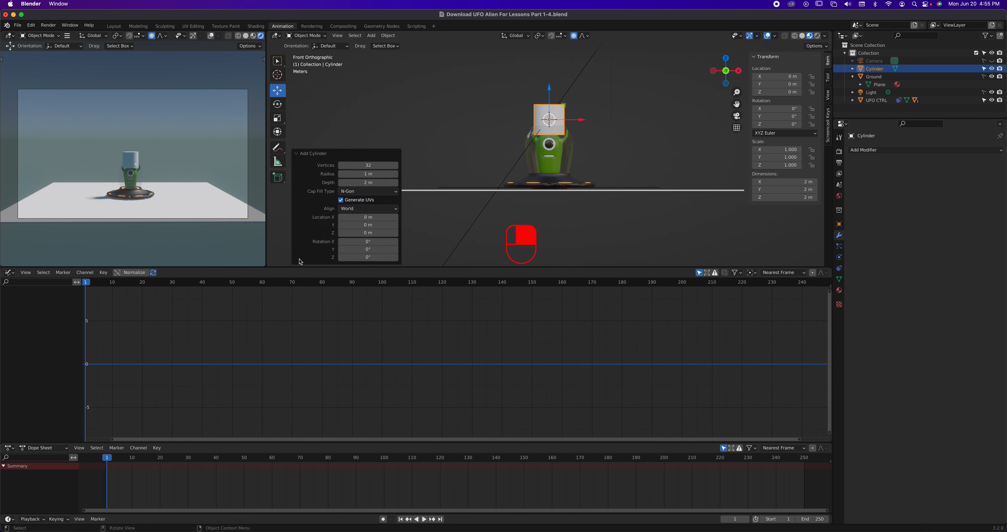
click(584, 121)
click(558, 119)
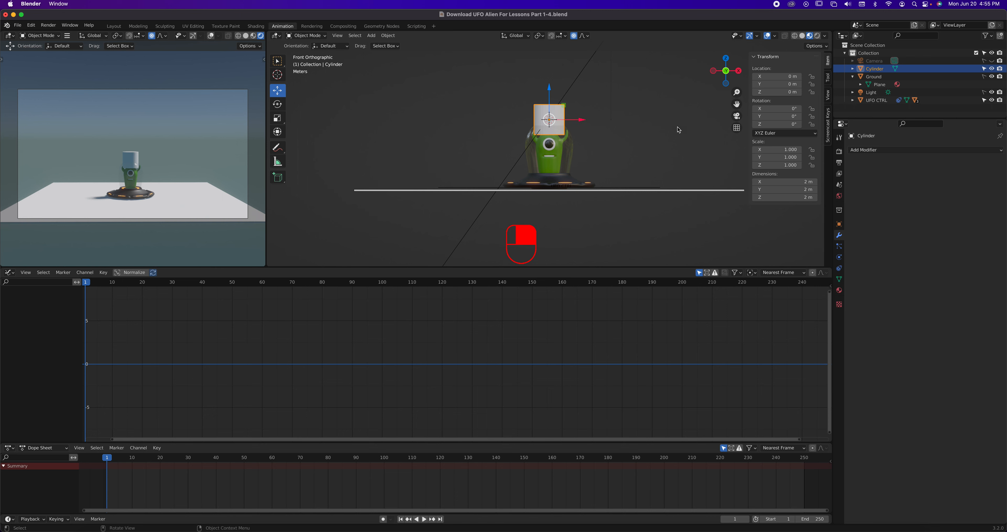
Step: Move the cylinder along X to the side of the UFO and set its X location to -5 m
drag(583, 122, 497, 128)
click(780, 77)
text(-5)
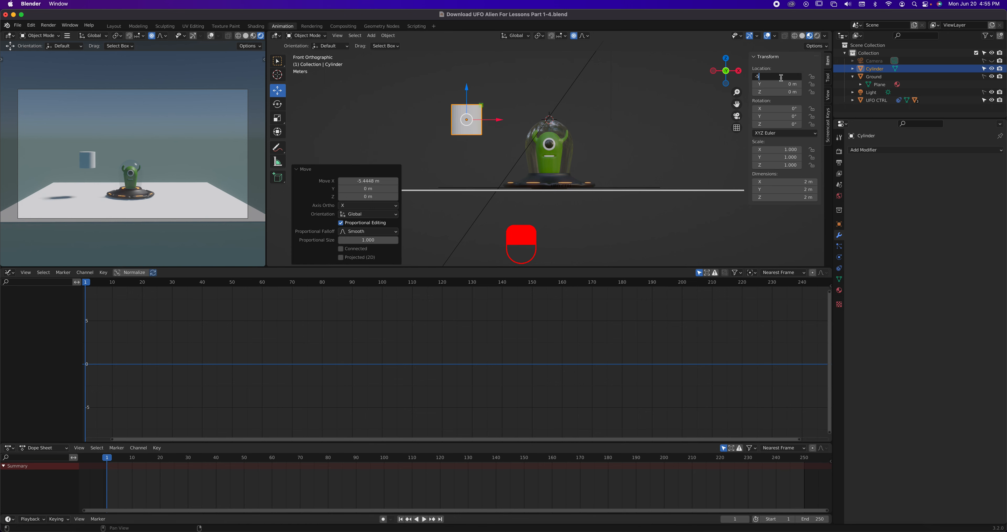
key(Return)
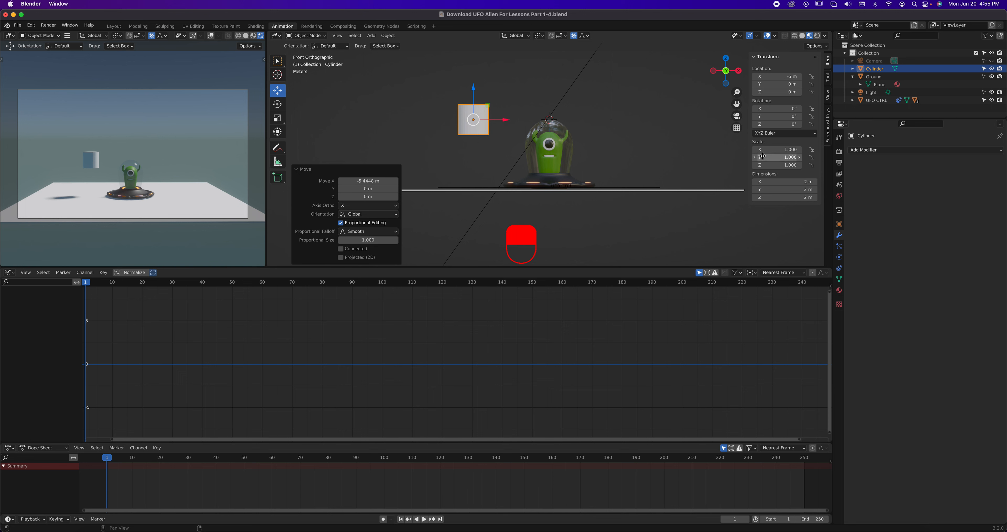
Step: Stretch the cylinder into a tall column reaching the ground by setting its Z scale to 4.6
drag(765, 165, 894, 165)
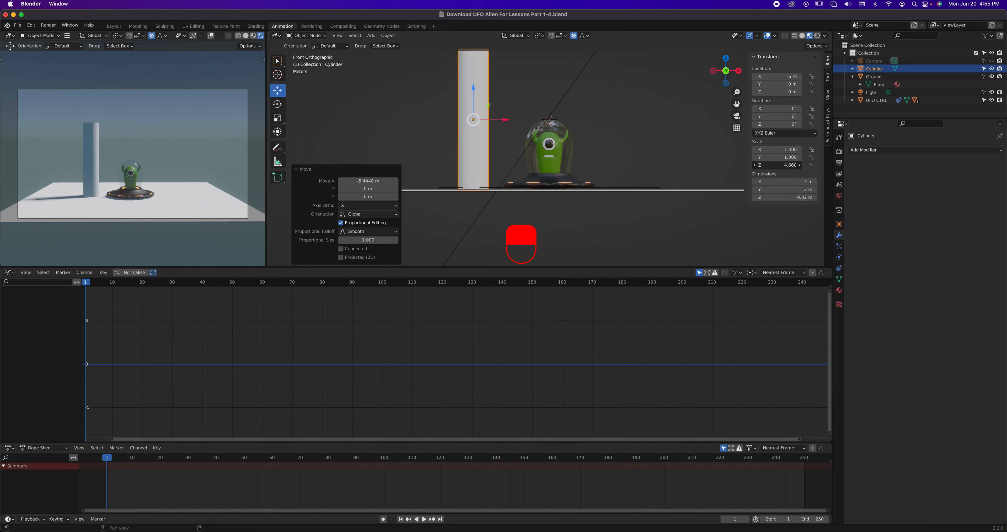
click(775, 165)
text(4.5)
key(Return)
click(775, 165)
text(4)
key(Return)
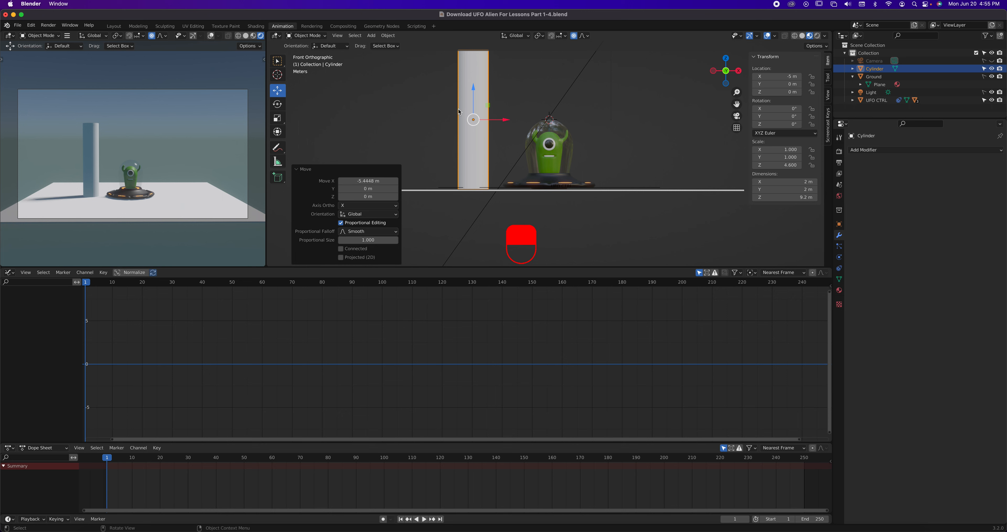
click(294, 169)
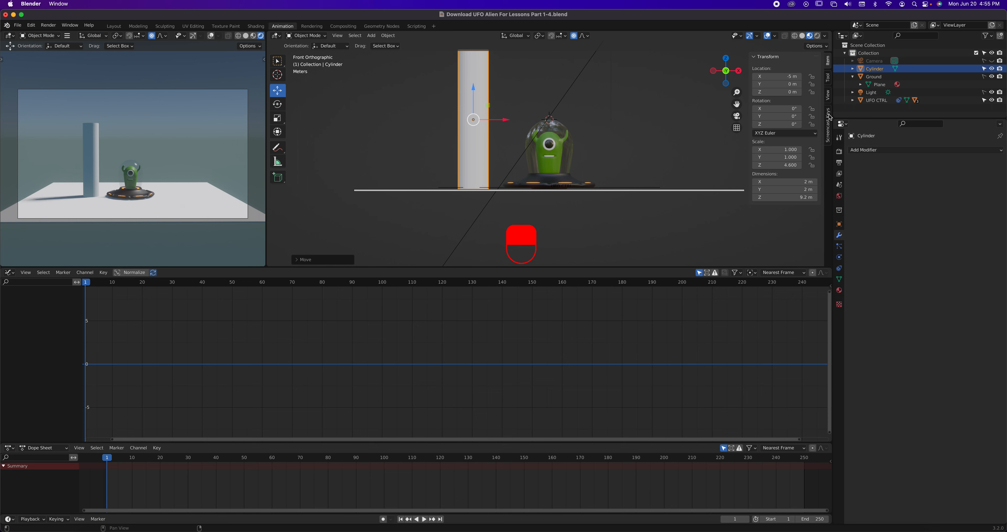
Step: Create a new material for the cylinder and give it an orange emission color
click(839, 290)
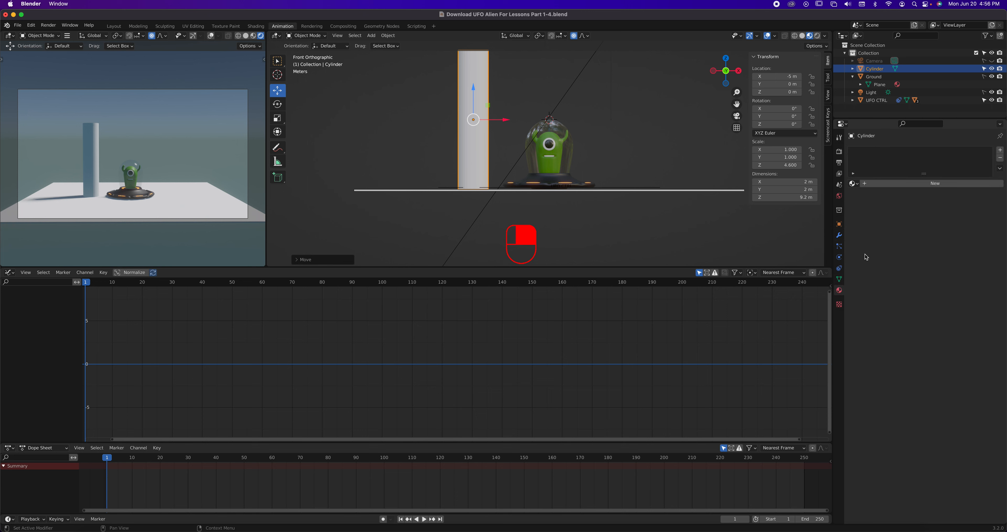
click(904, 188)
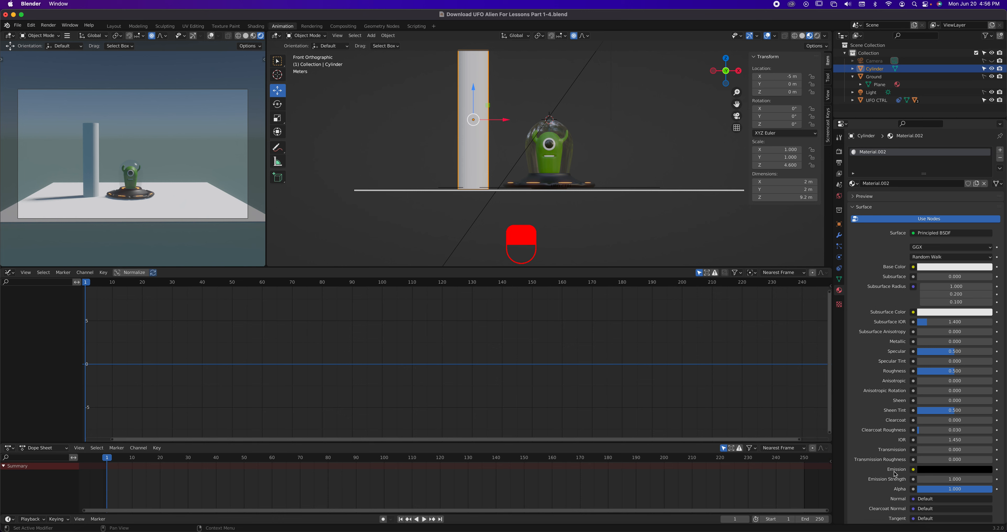
click(953, 471)
drag(985, 415, 940, 413)
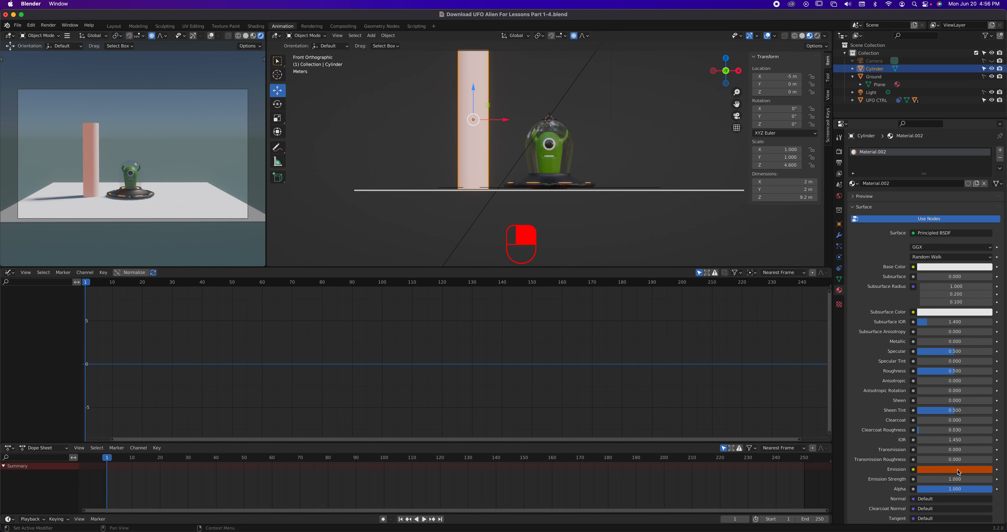
Step: Set the emission strength of the cylinder's material to 10
click(941, 481)
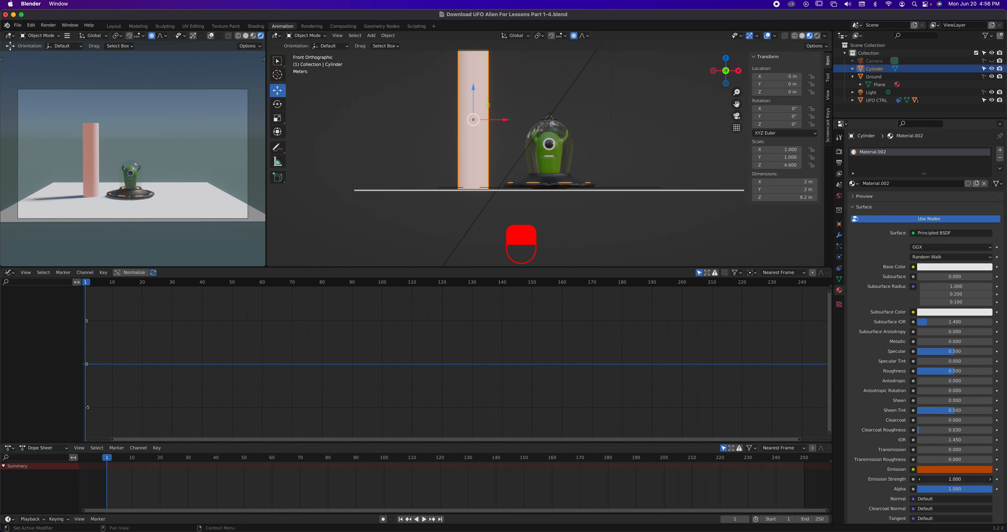
text(9)
key(Return)
drag(944, 482, 948, 483)
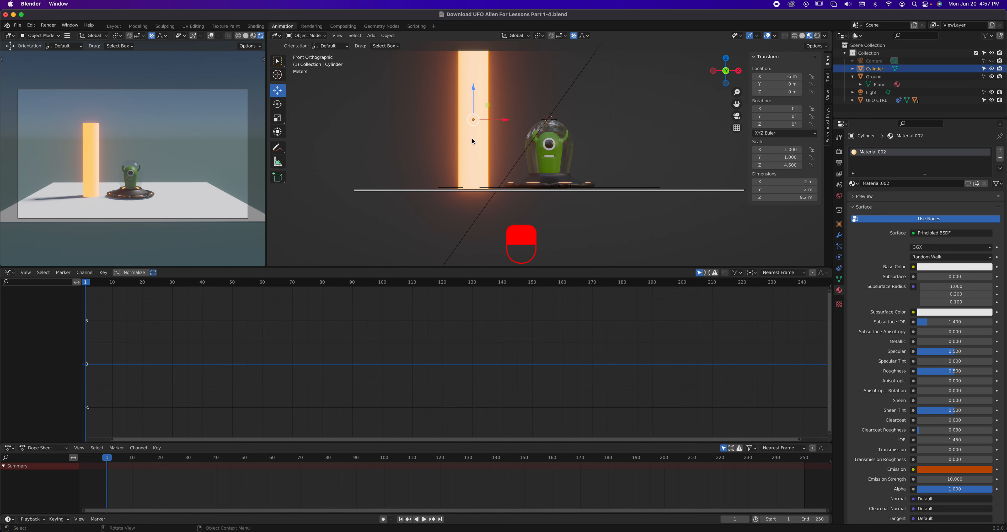
Step: Apply all of the glowing cylinder's transforms to deltas
click(442, 139)
click(474, 142)
click(386, 36)
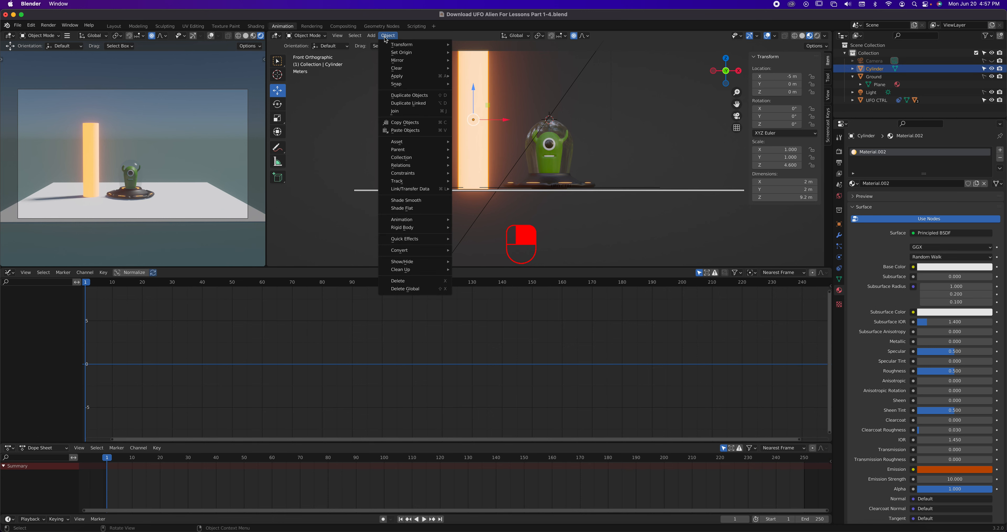
mouse_move(396, 76)
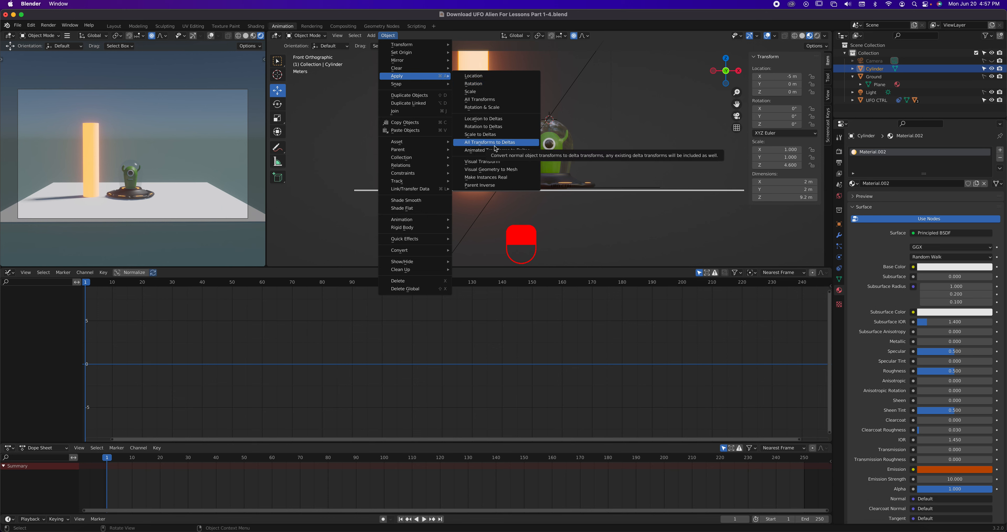
click(519, 145)
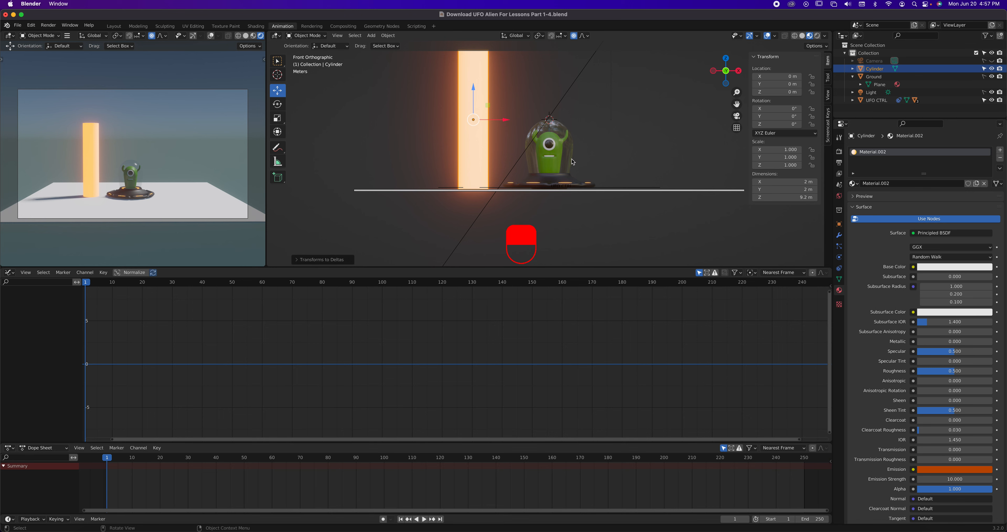
Step: Raise the UFO CTRL object above the ground and set its Z location to 4 m
click(619, 190)
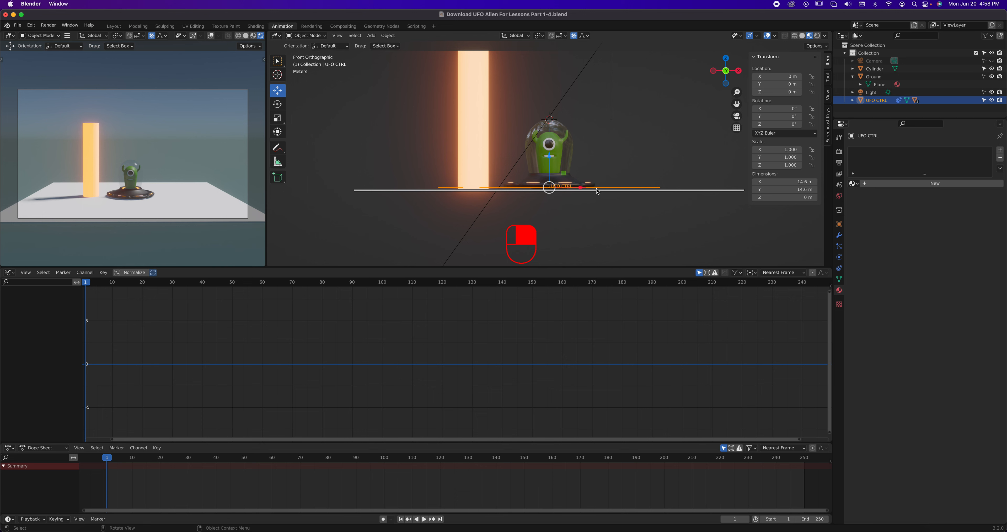
drag(550, 162, 548, 96)
click(779, 92)
text(4)
key(Return)
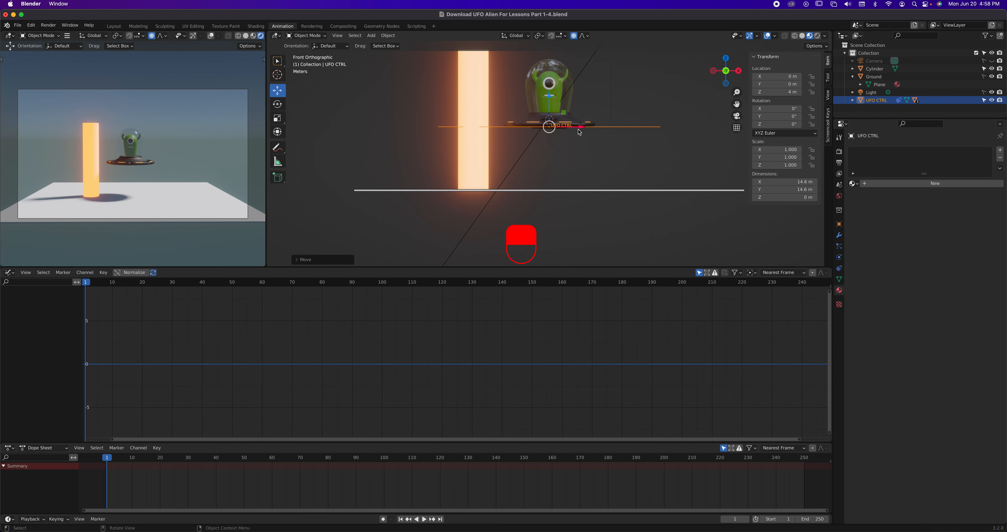
Step: Move the UFO CTRL object away from the cylinder along X and set its X location to 5 m
drag(581, 130, 647, 127)
click(789, 74)
text(5)
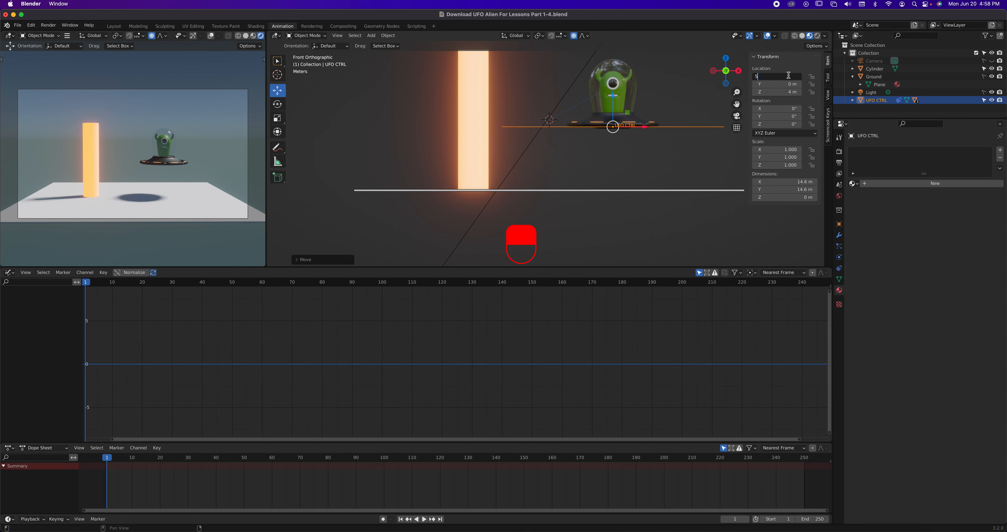
key(Return)
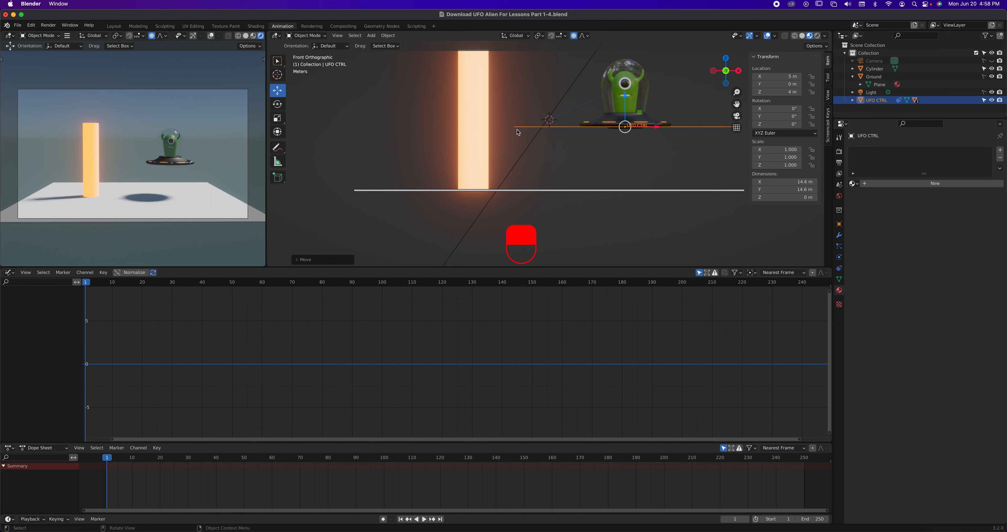
Step: Apply all of the UFO CTRL object's transforms to deltas
middle_drag(672, 134, 703, 133)
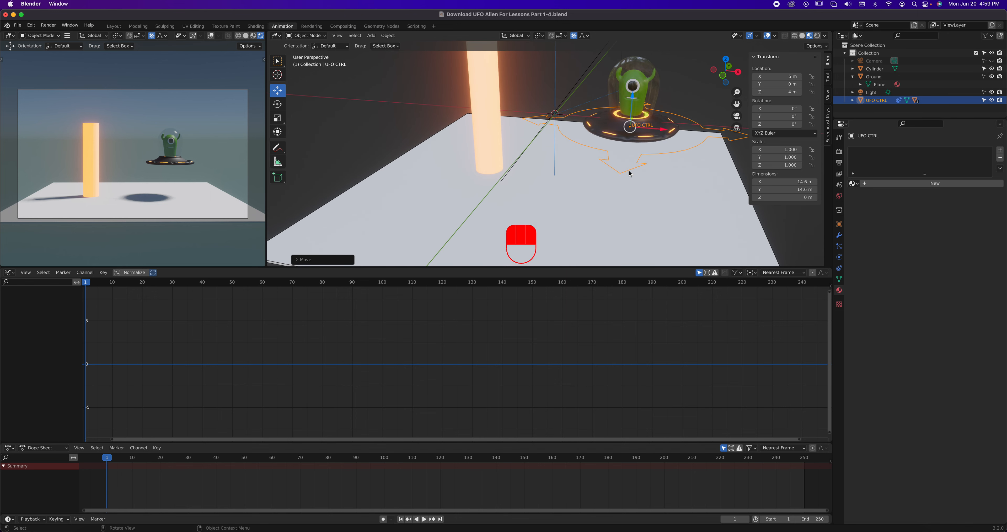
click(387, 35)
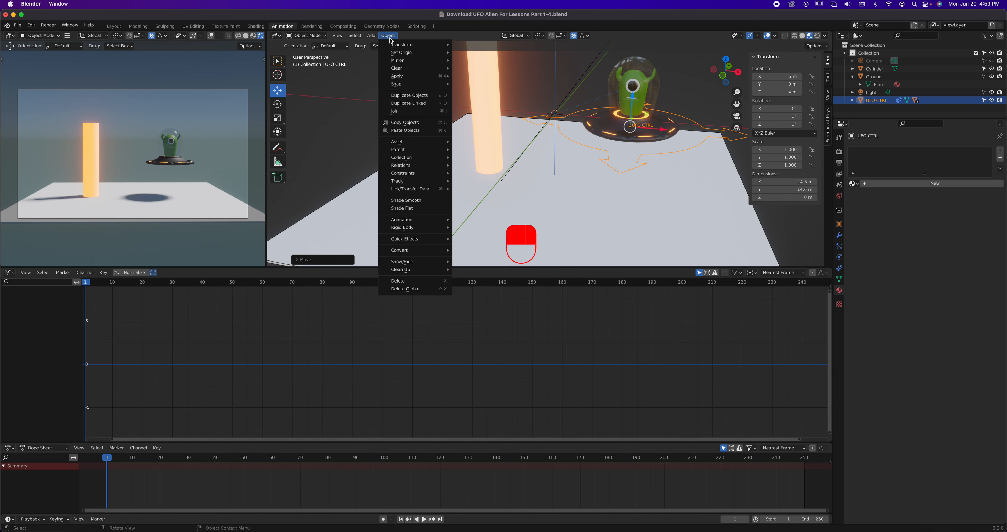
mouse_move(399, 78)
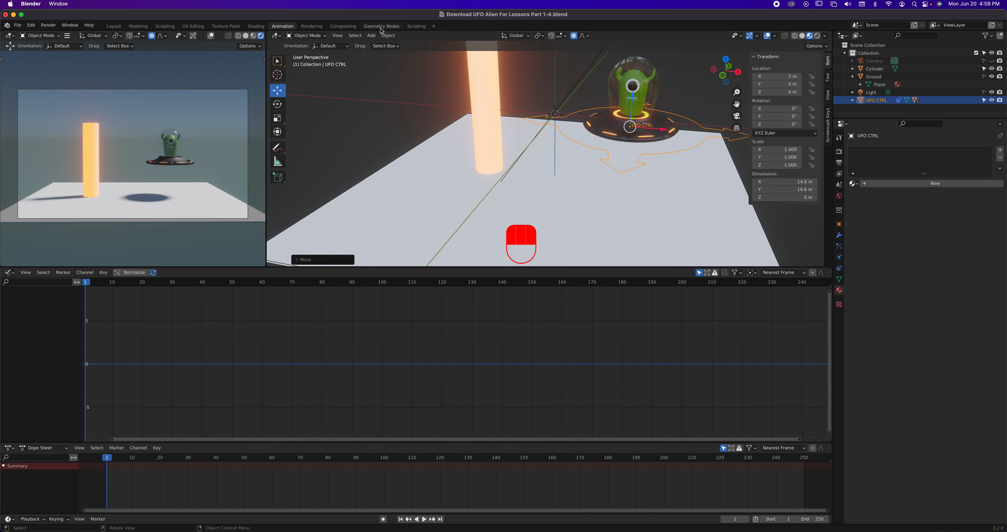
click(387, 35)
mouse_move(422, 76)
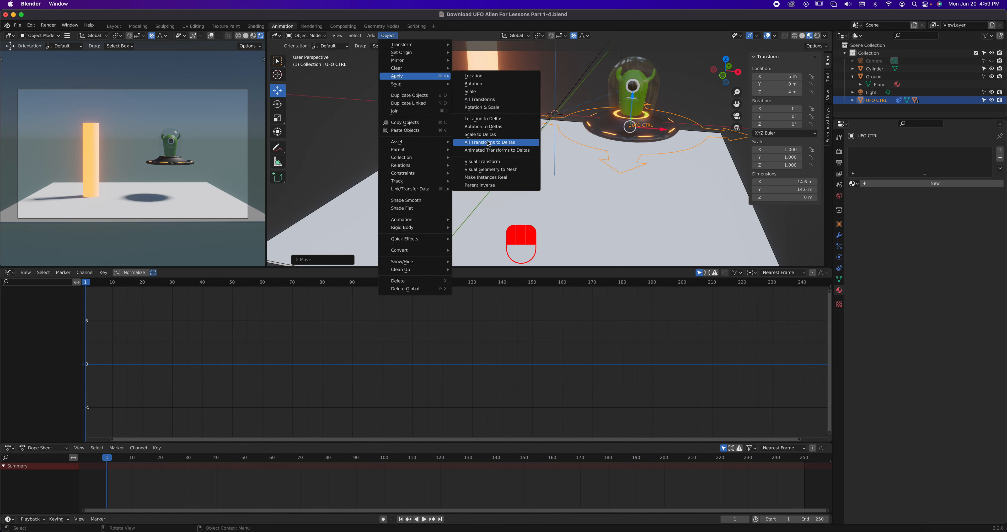
click(509, 144)
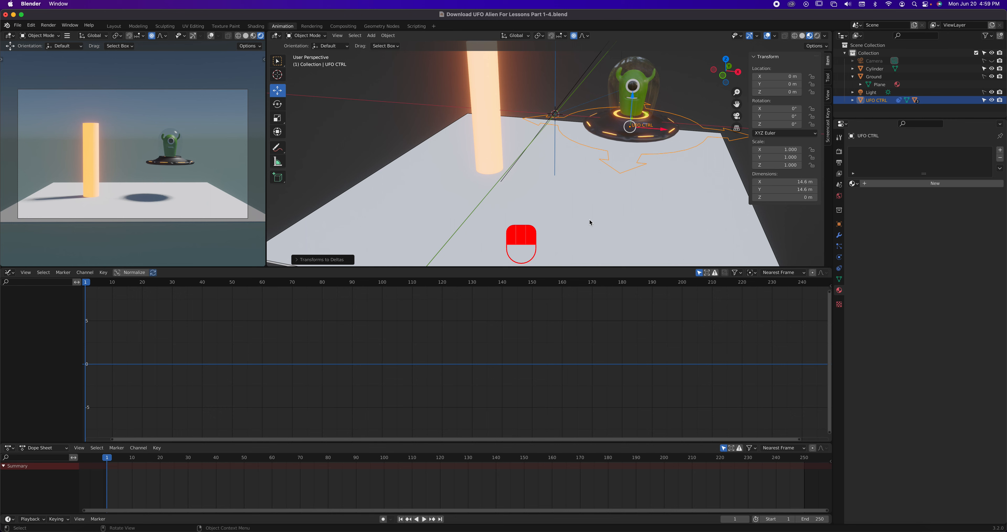
key(grave)
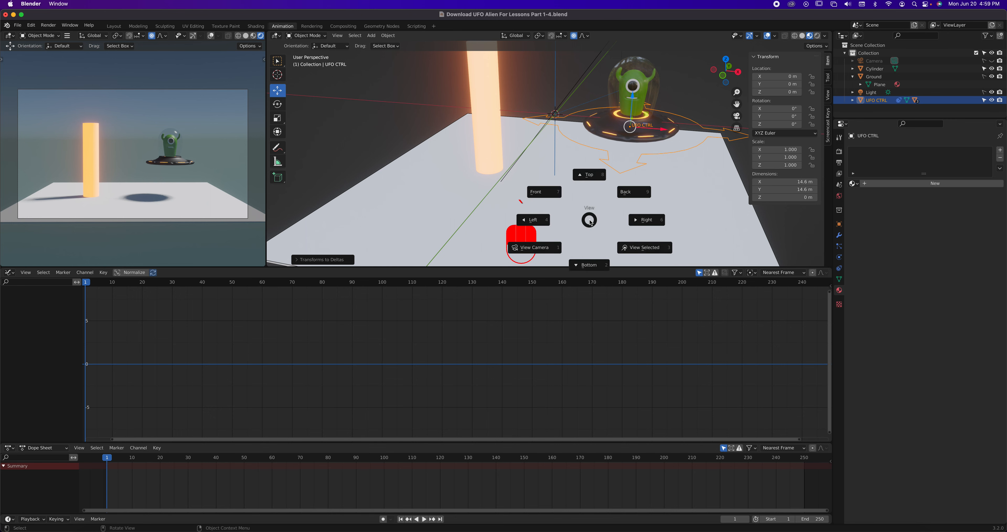
click(552, 195)
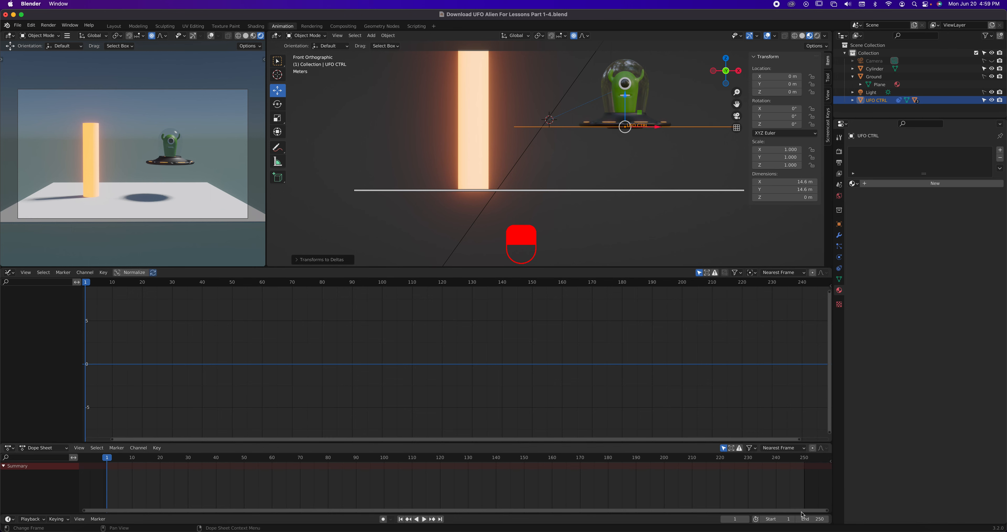
Step: Set the scene's end frame to 20 and fit frames 1 to 20 across the Dope Sheet
click(819, 521)
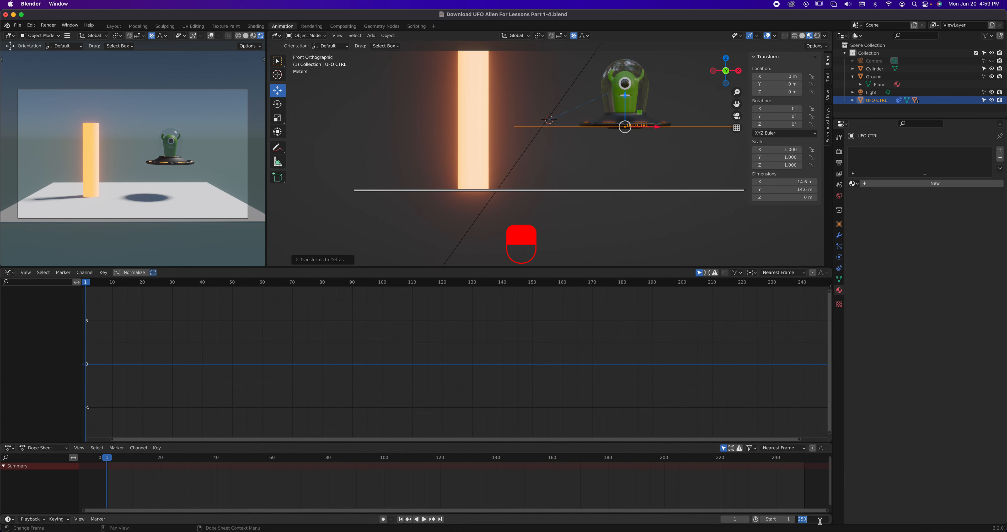
text(20)
key(Return)
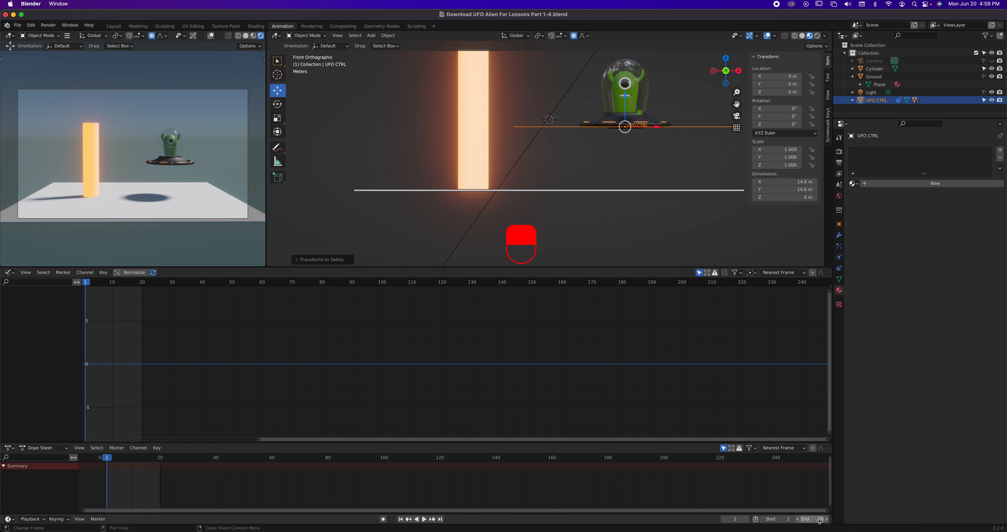
middle_drag(148, 480, 473, 487)
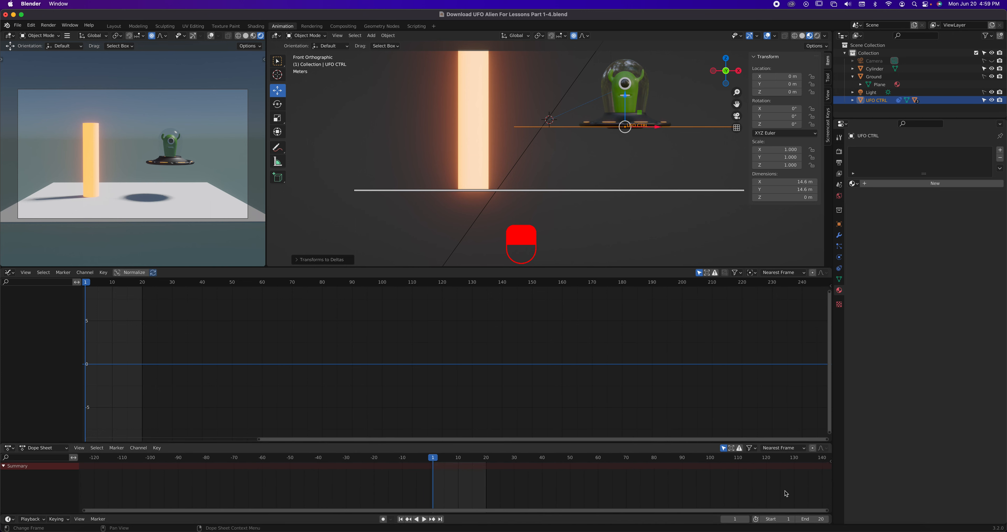
scroll(475, 478, up, 4)
scroll(474, 478, up, 10)
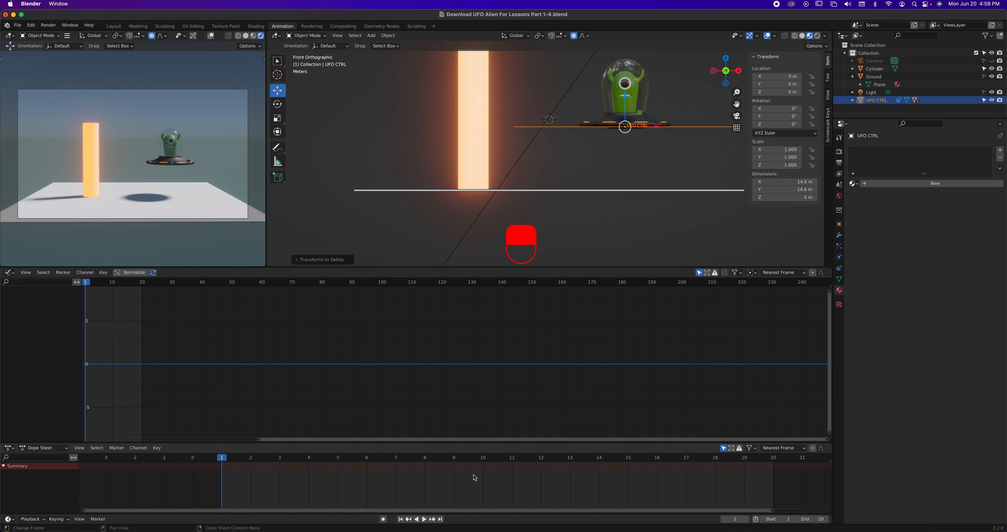
scroll(505, 478, up, 1)
middle_drag(526, 477, 463, 477)
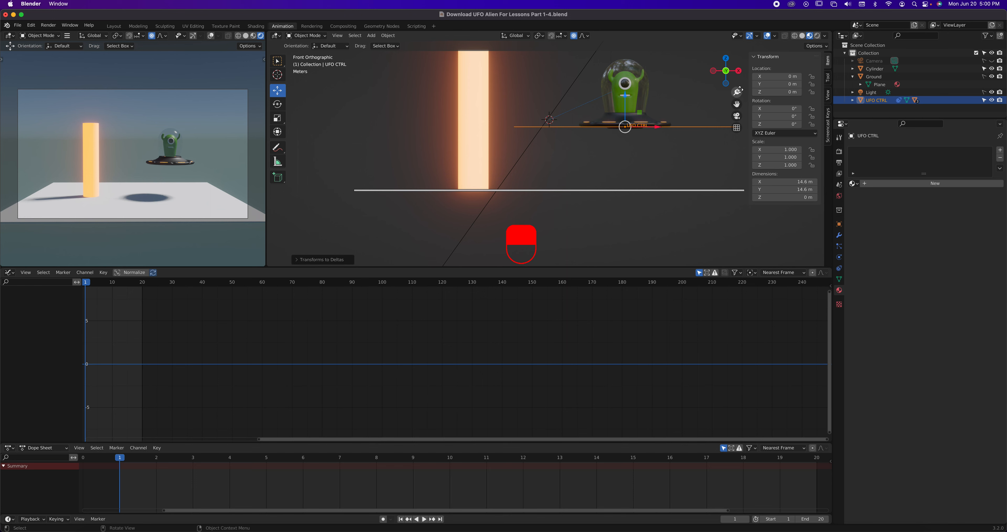
Step: Insert a single keyframe on the UFO CTRL object's X location at frame 1
drag(659, 127, 683, 134)
right_click(684, 134)
right_click(776, 76)
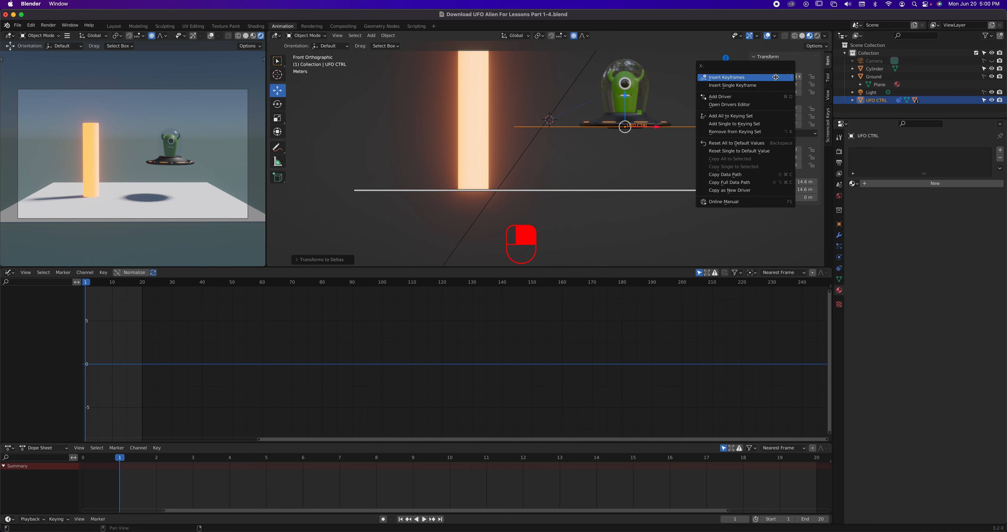
click(729, 85)
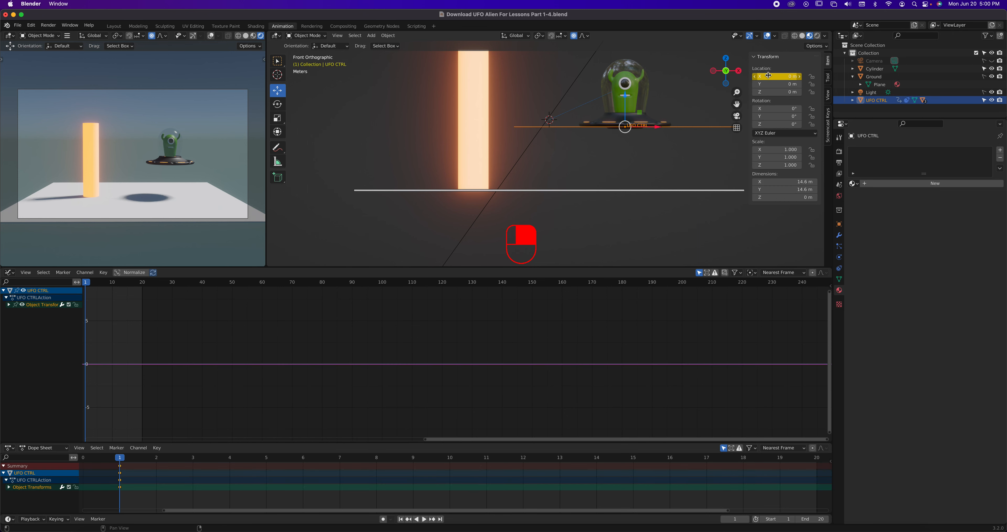
Step: At frame 11, move the UFO CTRL object along X to the cylinder's edge, to about -5.98 m
click(121, 458)
drag(121, 458, 487, 466)
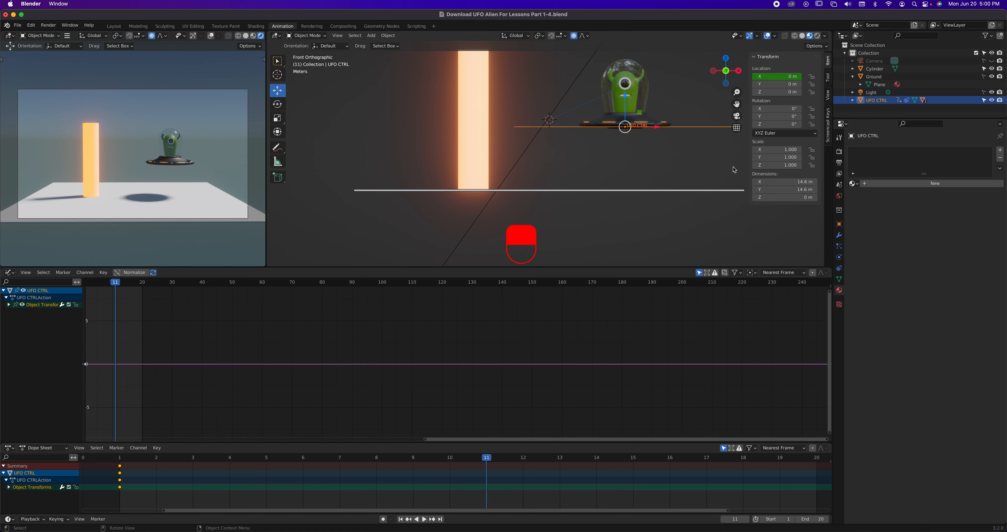
drag(658, 130, 563, 128)
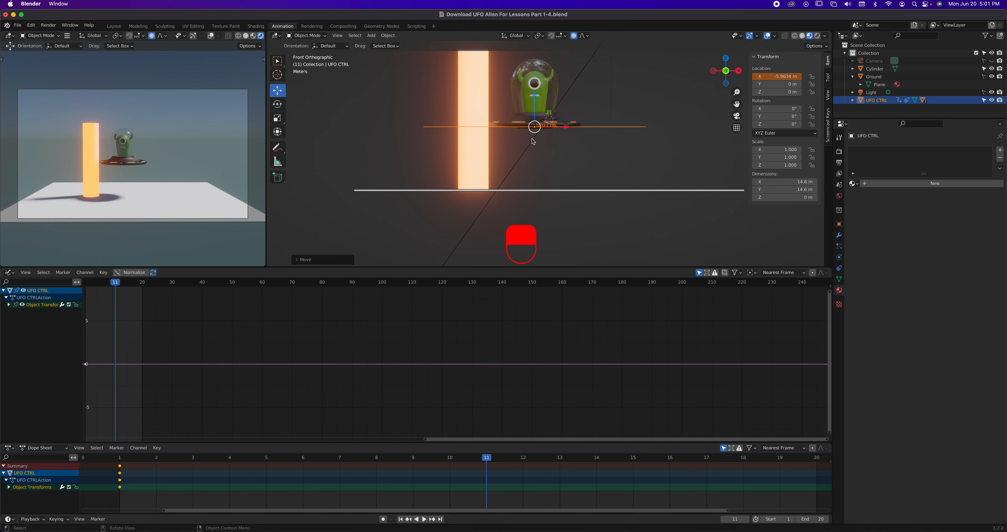
scroll(533, 142, up, 6)
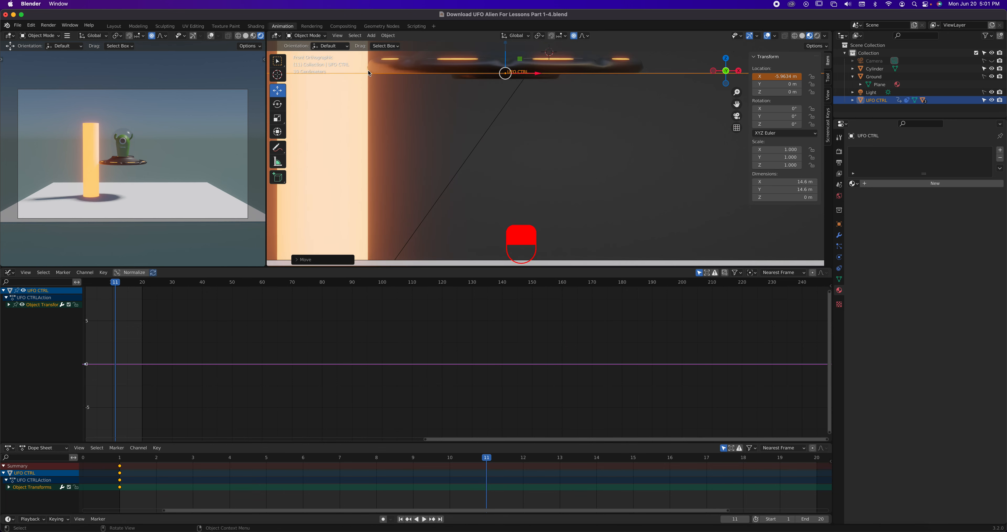
scroll(533, 141, down, 6)
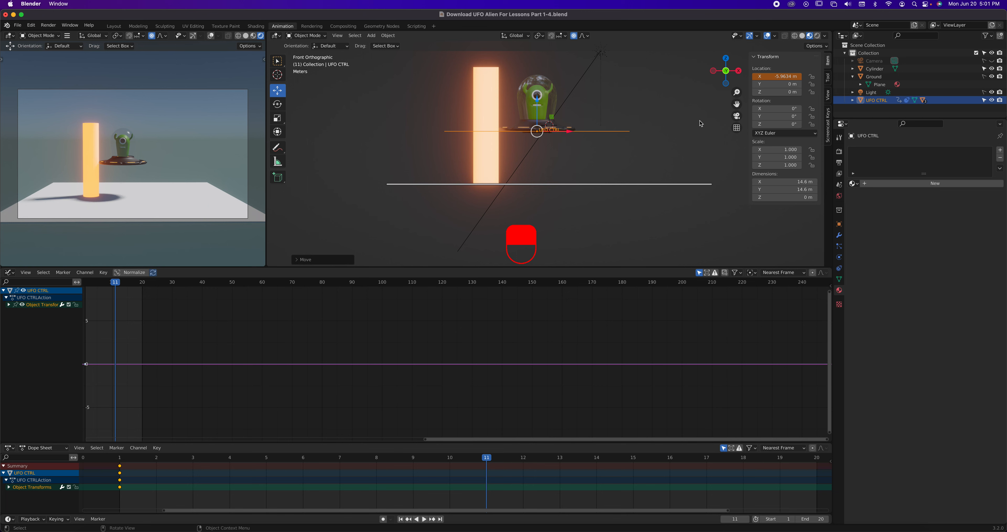
Step: Set the UFO CTRL object's X location to -6 m and insert a single keyframe on it at frame 11
click(786, 80)
text(-6)
key(Return)
scroll(494, 120, up, 4)
scroll(494, 120, up, 2)
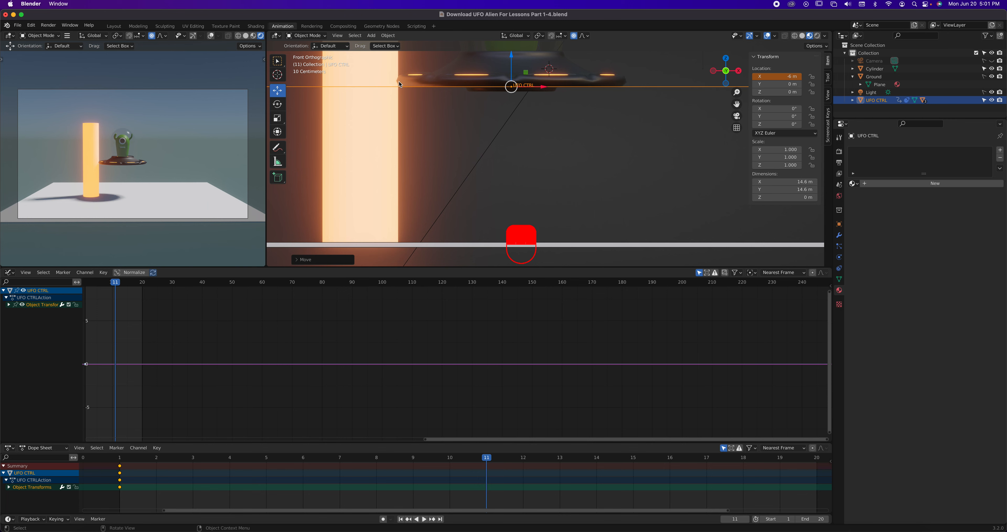
scroll(694, 158, down, 4)
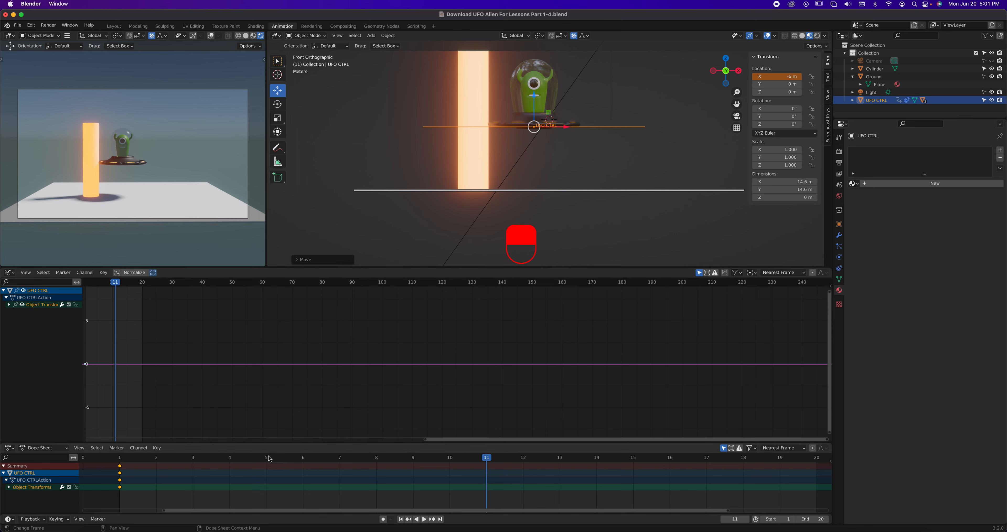
right_click(763, 72)
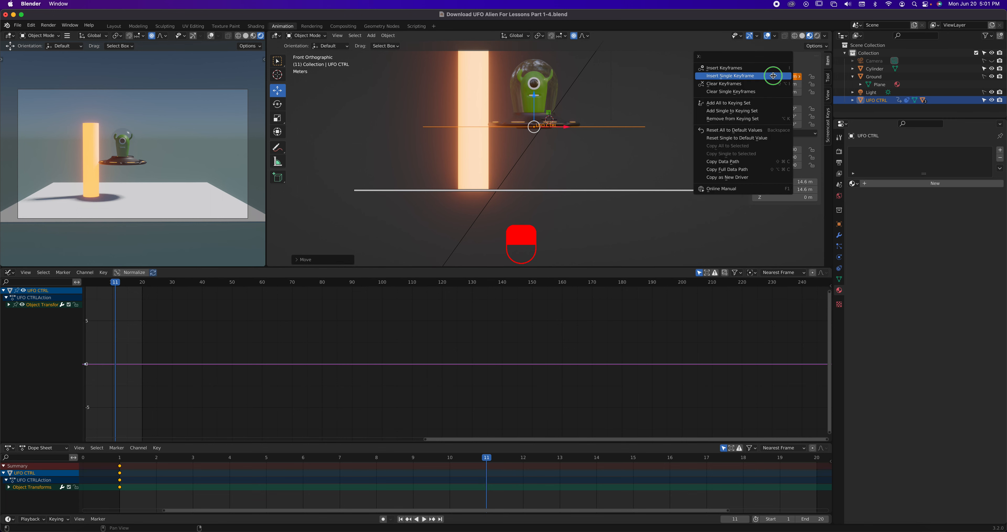
click(767, 83)
Step: Play the animation from frame 1 to check the UFO's movement toward the cylinder
drag(488, 457, 119, 465)
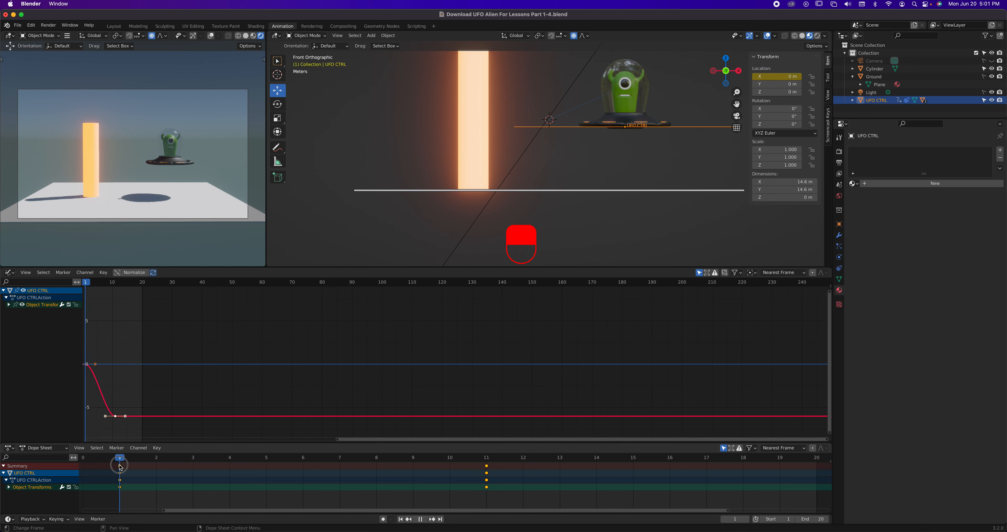
key(space)
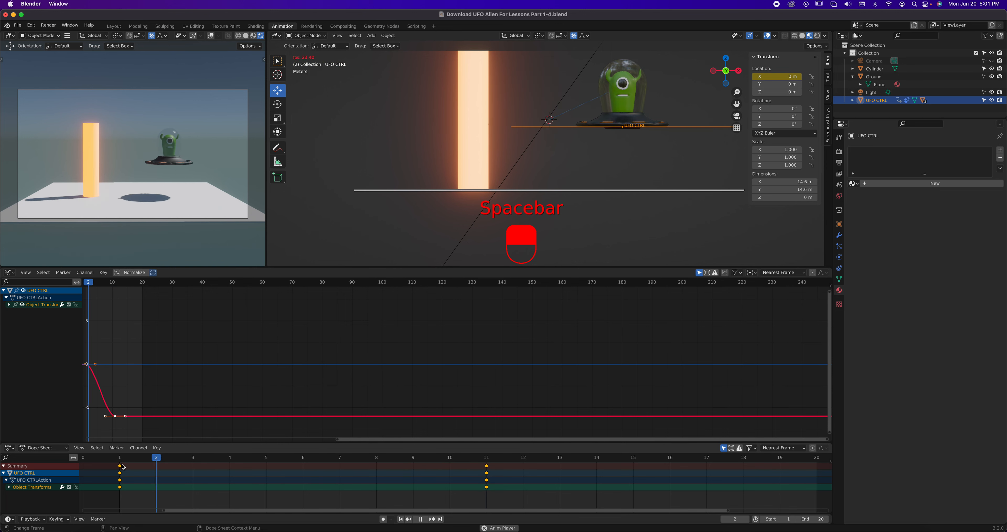
key(space)
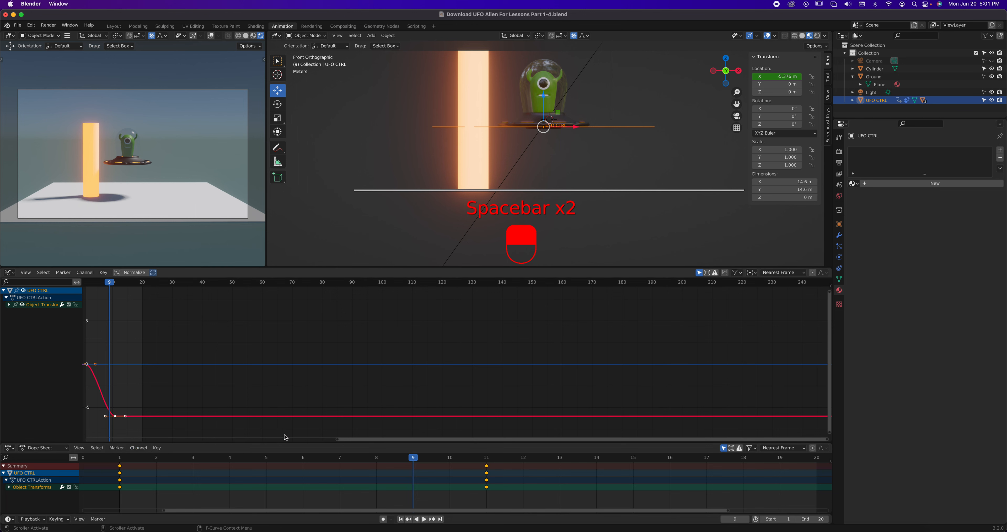
Step: Duplicate the X Location keyframe from frame 1 to frame 20 and play back the UFO's back-and-forth movement
drag(413, 458, 811, 470)
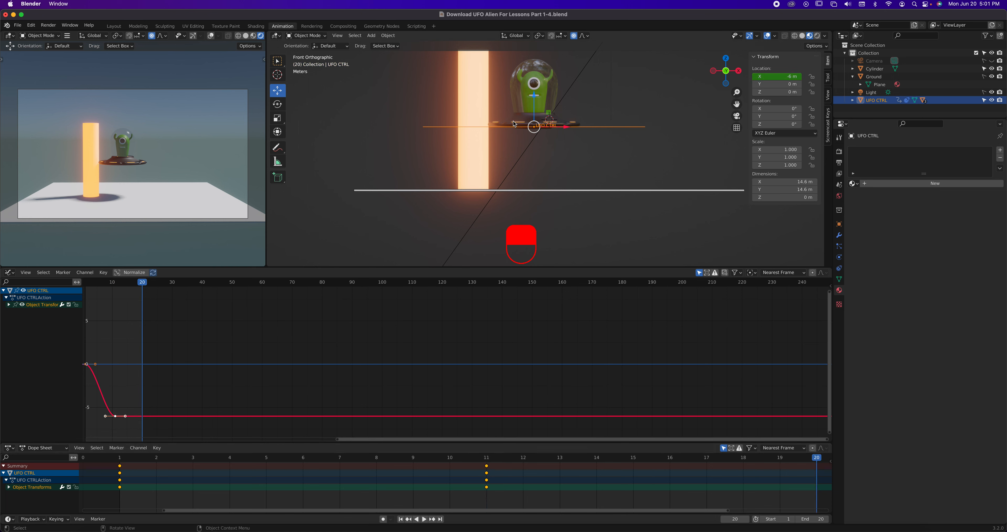
right_click(124, 497)
click(120, 487)
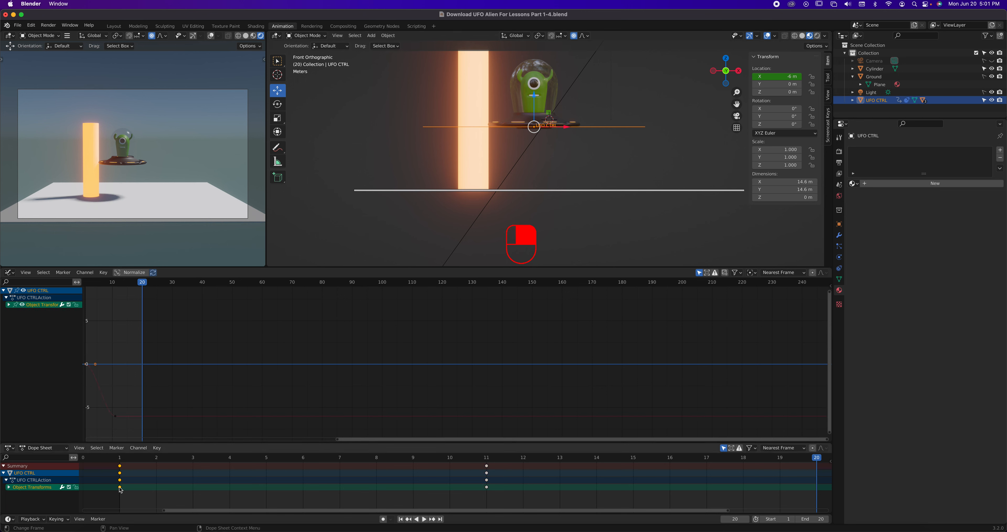
click(8, 487)
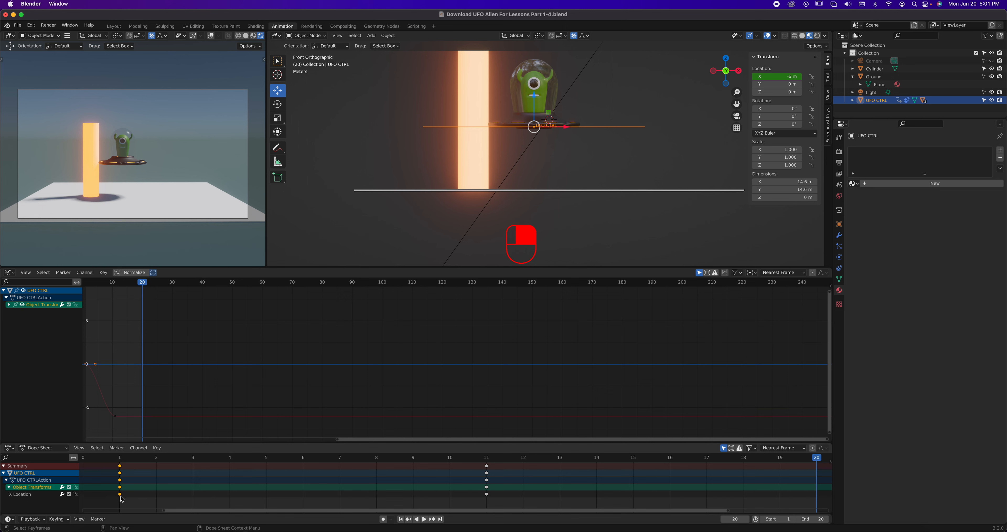
key(shift+d)
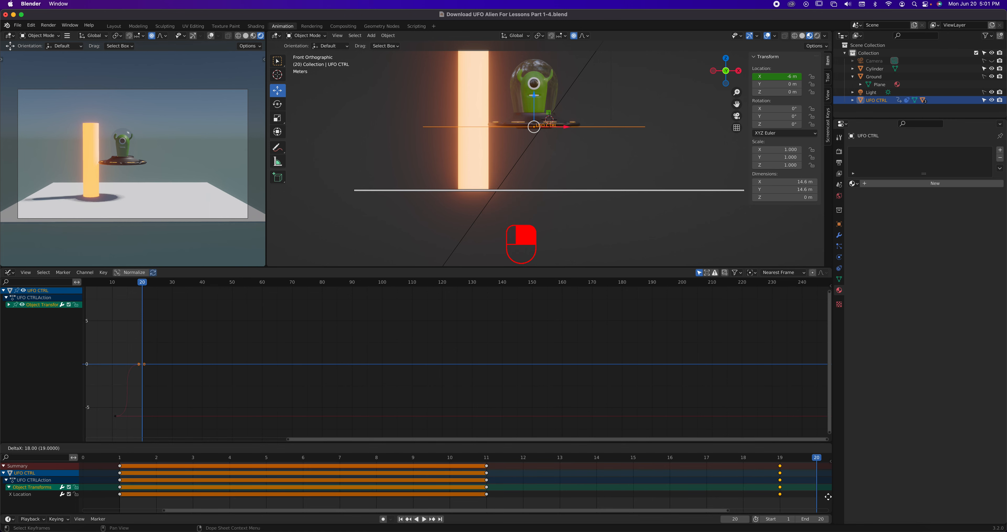
click(122, 495)
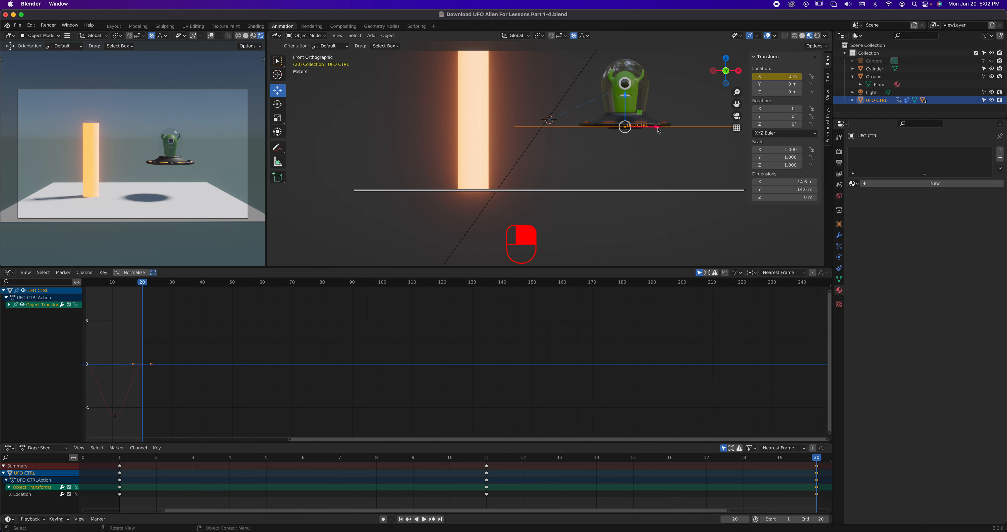
key(space)
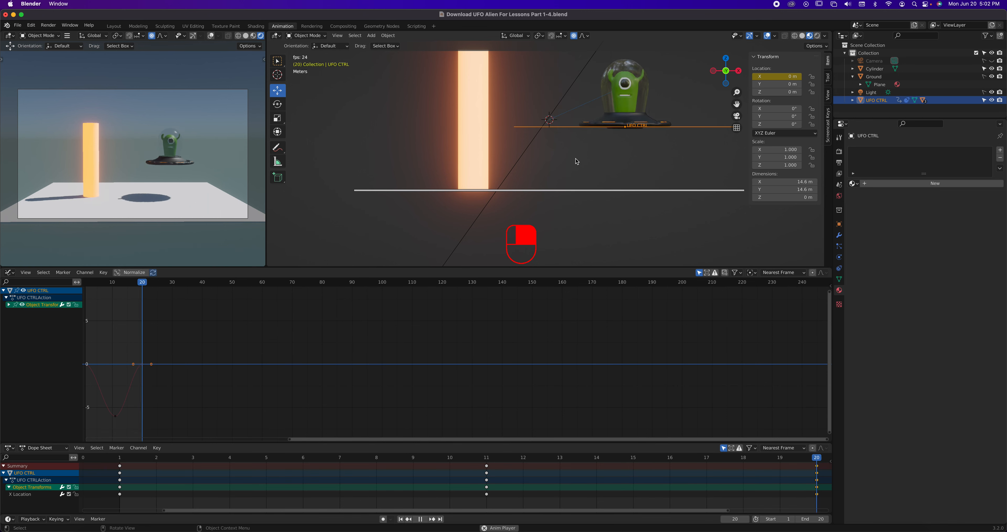
key(space)
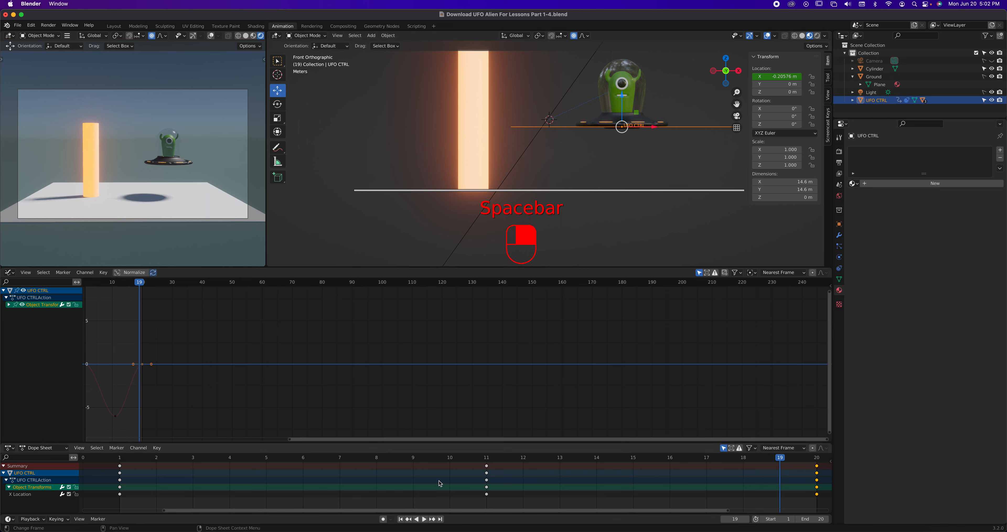
Step: Select all X Location keyframes, frame their curve in the Graph Editor and play the animation
key(a)
middle_drag(129, 391, 451, 366)
scroll(511, 385, down, 2)
scroll(513, 387, up, 3)
scroll(453, 356, up, 5)
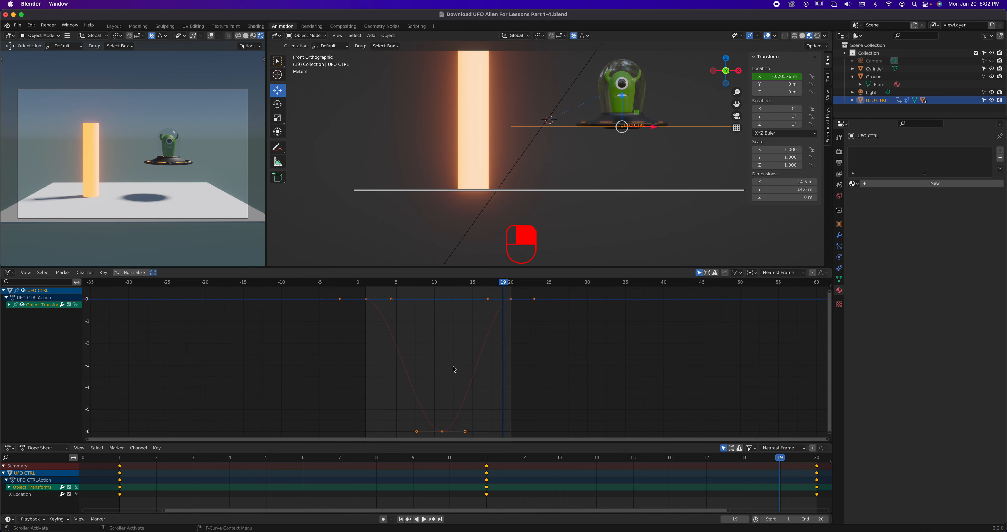
drag(351, 294, 535, 435)
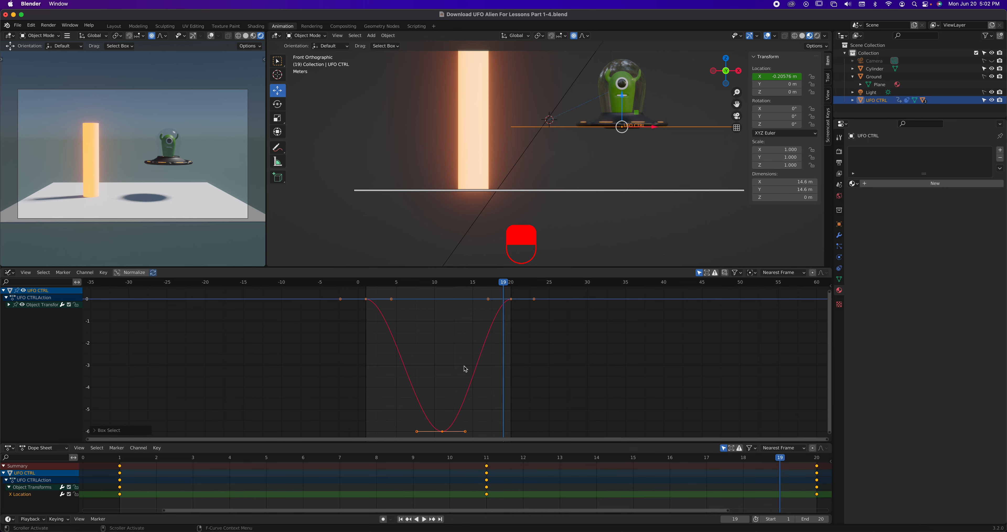
key(KP_Decimal)
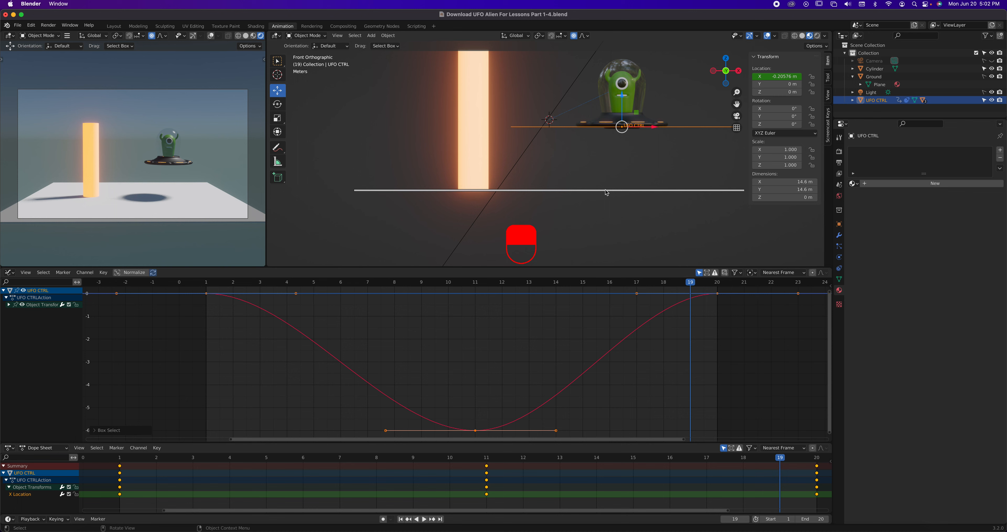
key(space)
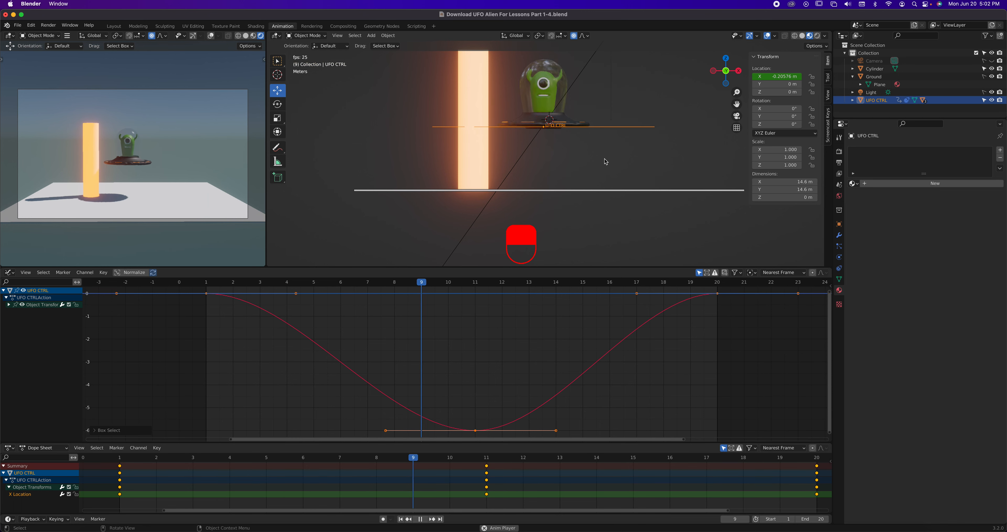
Step: Play the animation and scrub through frame 11 to examine how the X Location curve drives the UFO's turnaround
key(space)
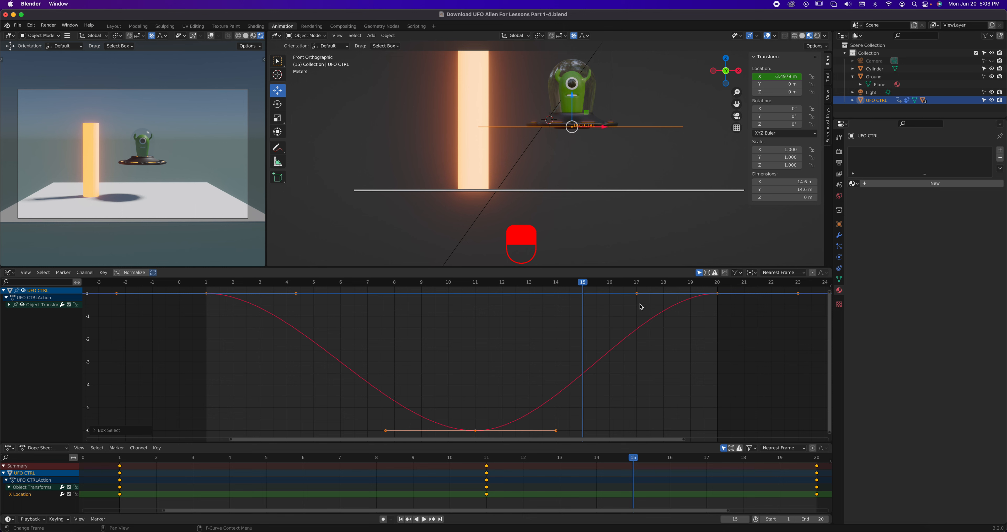
key(space)
key(space)
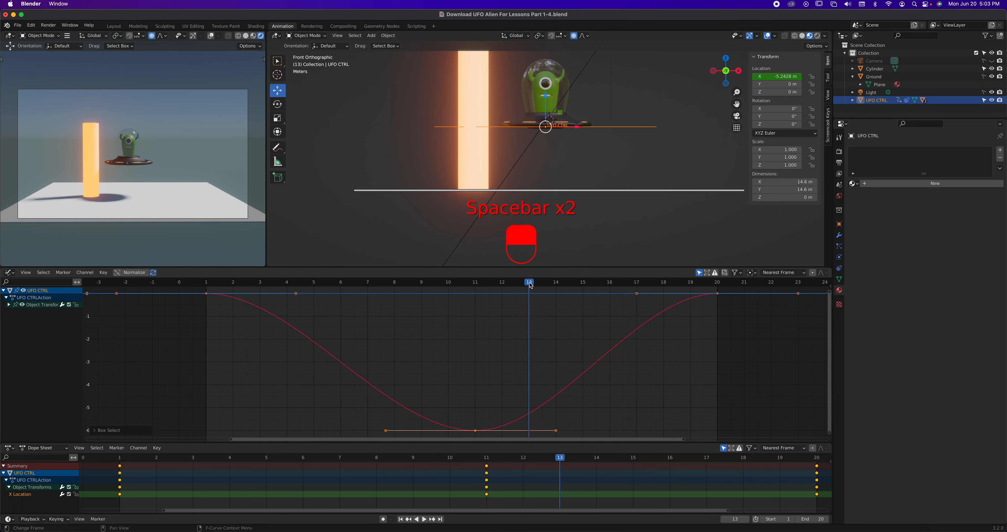
drag(530, 286, 476, 415)
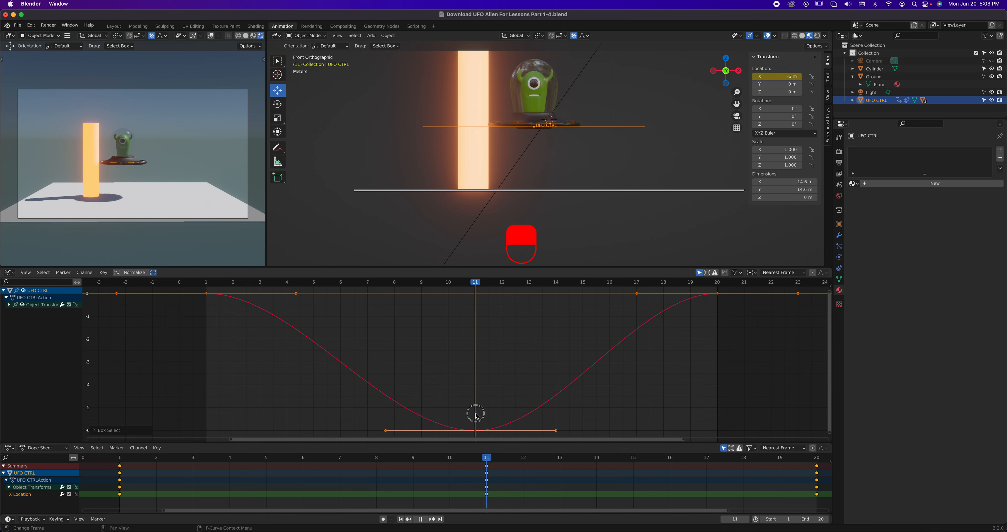
drag(475, 415, 587, 378)
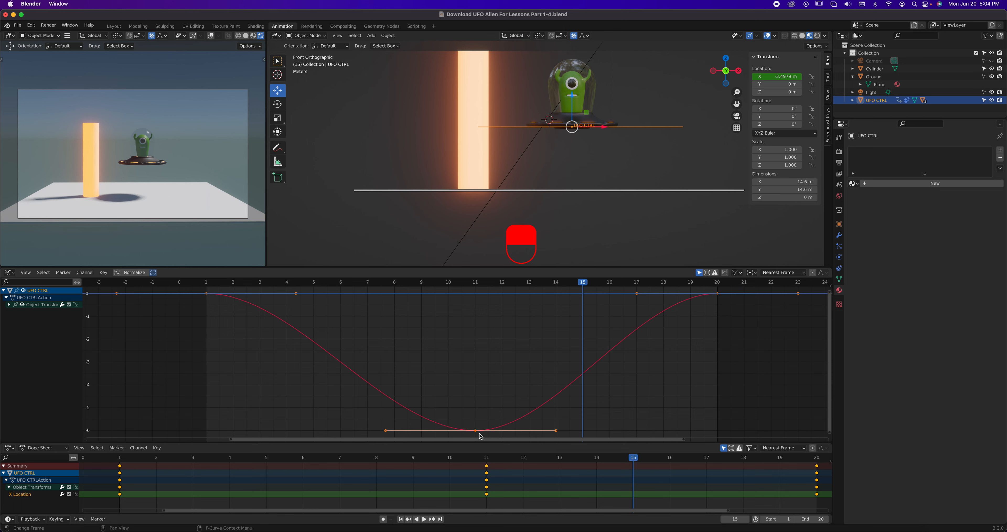
Step: Go to frame 11 and select the X Location keyframe there in the Graph Editor
click(473, 422)
click(475, 430)
click(475, 283)
drag(465, 420, 484, 439)
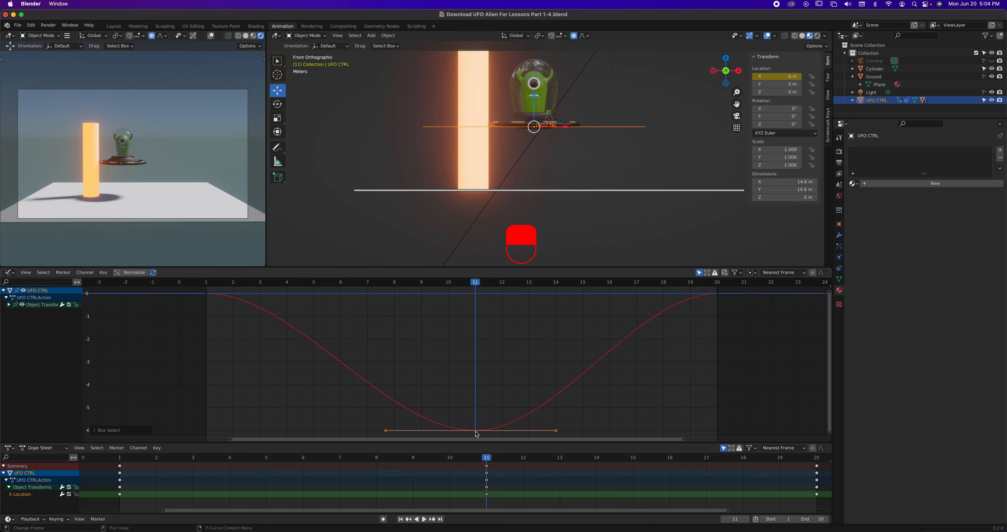
click(557, 432)
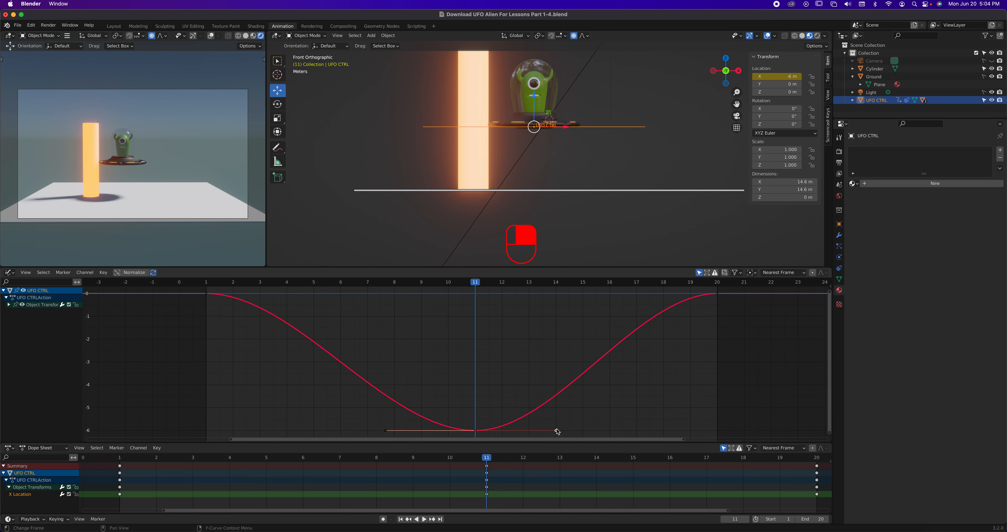
key(g)
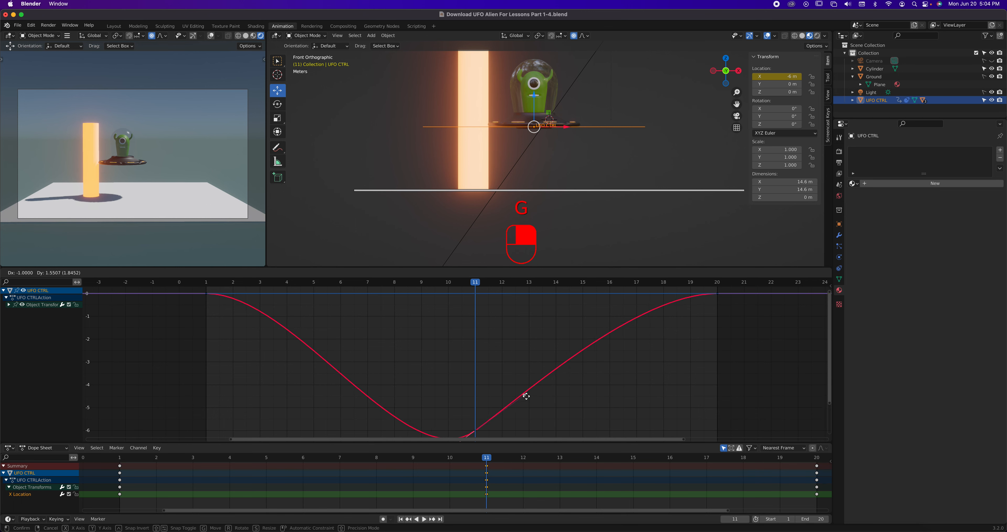
right_click(548, 307)
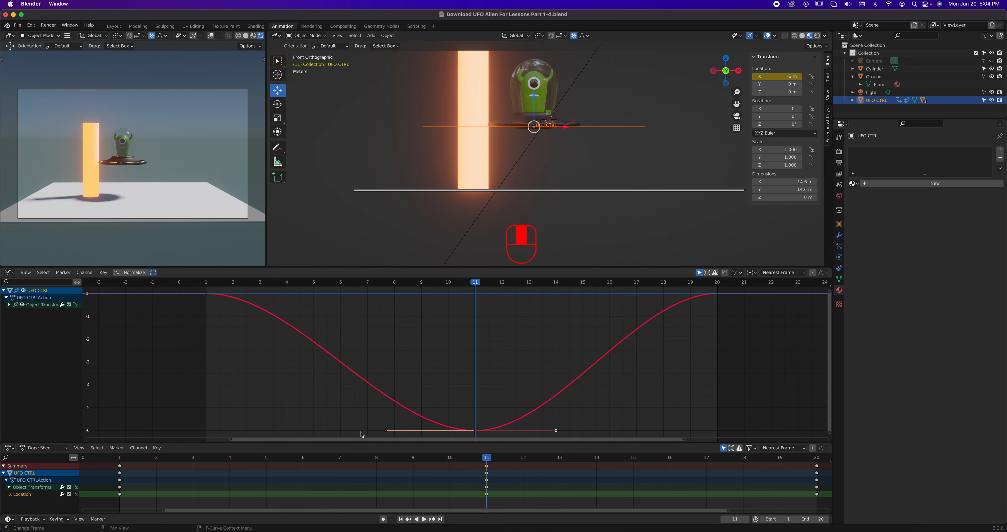
Step: Set the handle type of the frame 11 X Location keyframe to Free
click(476, 430)
key(v)
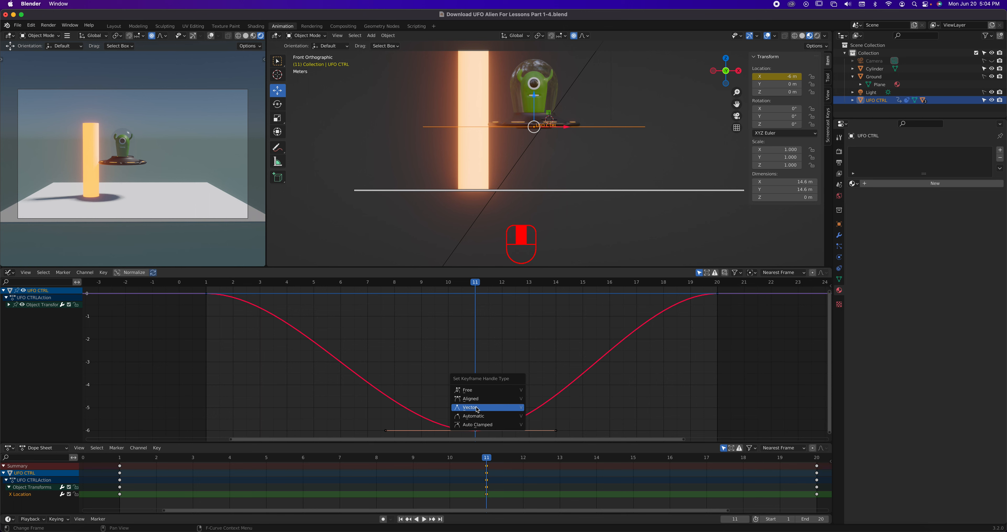
click(481, 391)
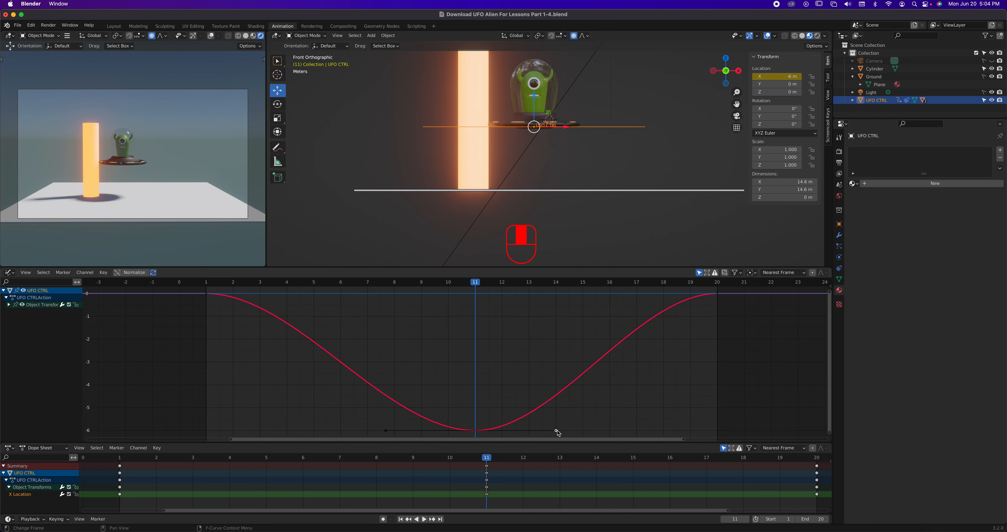
Step: Move the right handle of the frame 11 keyframe almost straight above it, to a value of about -4
key(g)
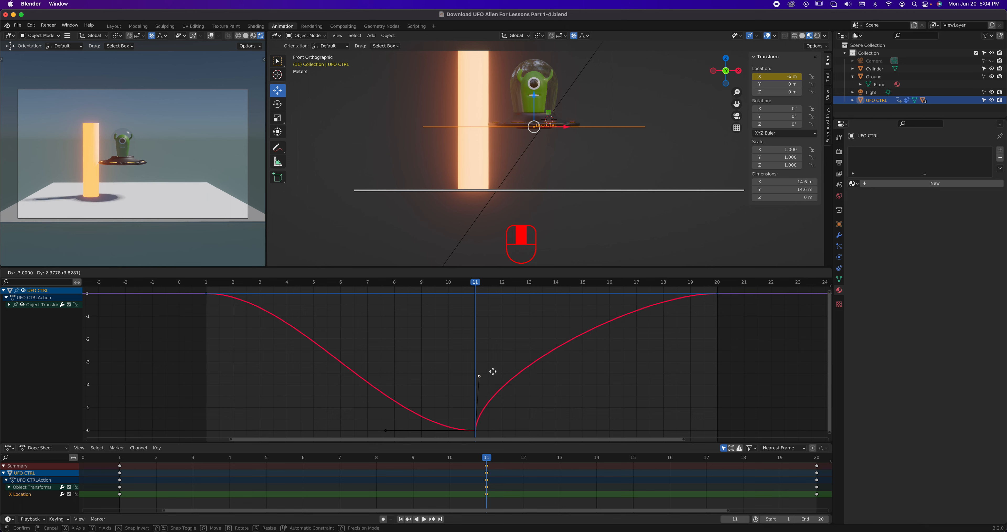
click(493, 372)
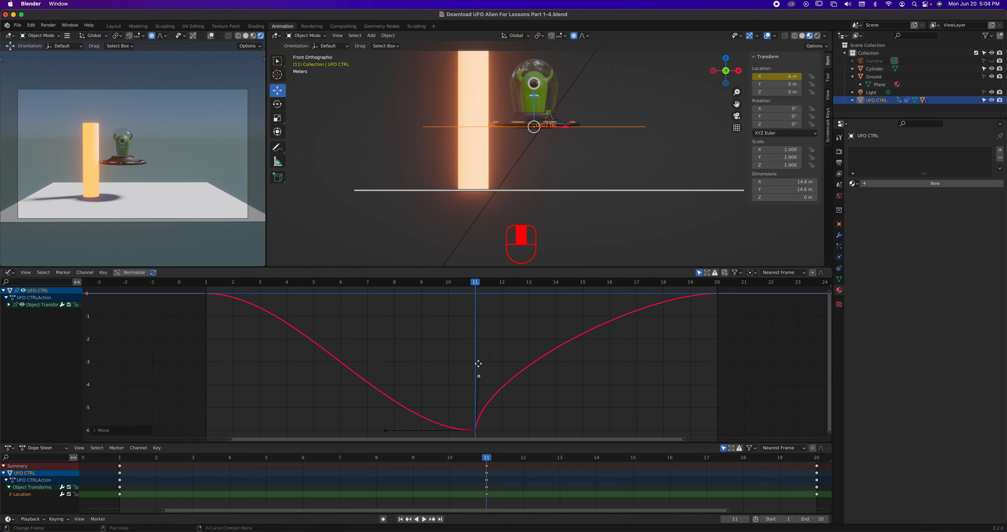
key(g)
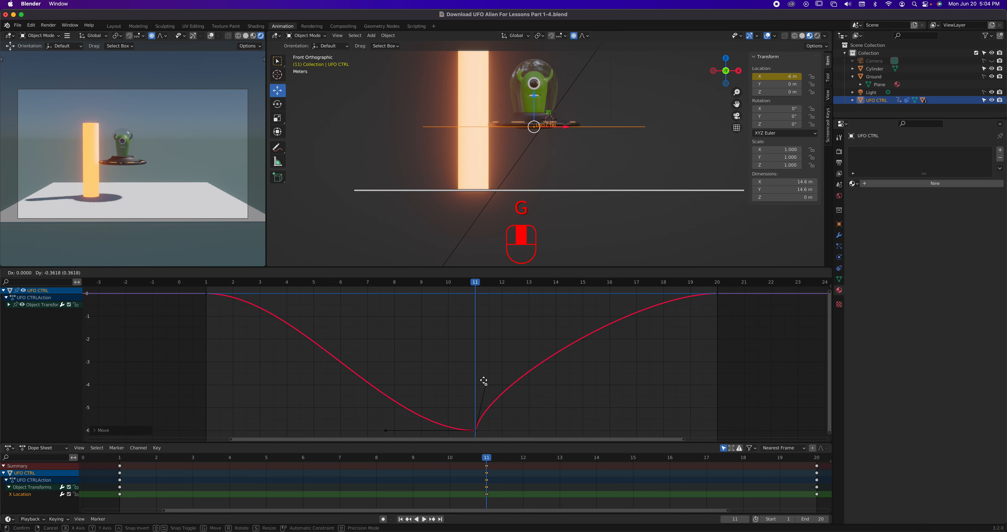
click(481, 383)
Step: Raise the frame 11 keyframe's left handle to about -4 to form a sharp V, and play the animation
click(386, 430)
key(g)
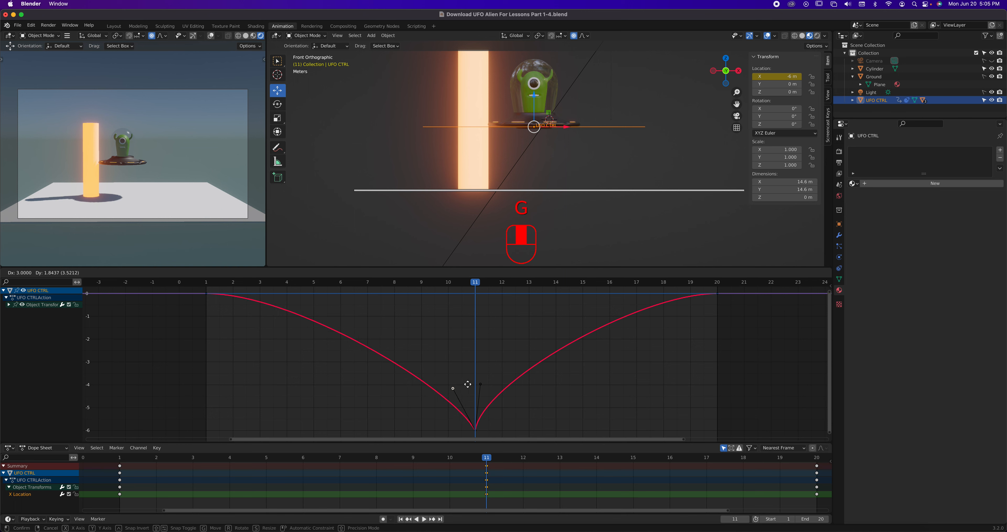
click(482, 379)
key(space)
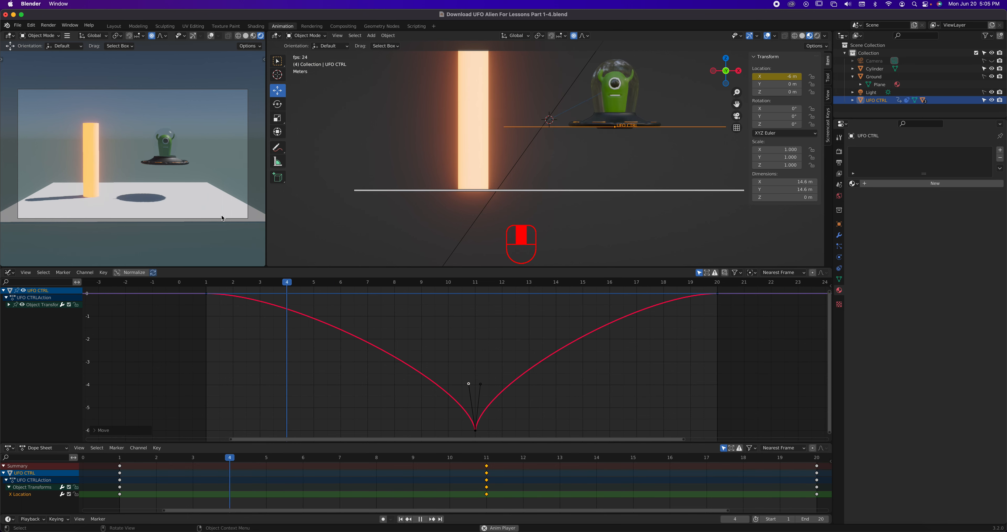
key(space)
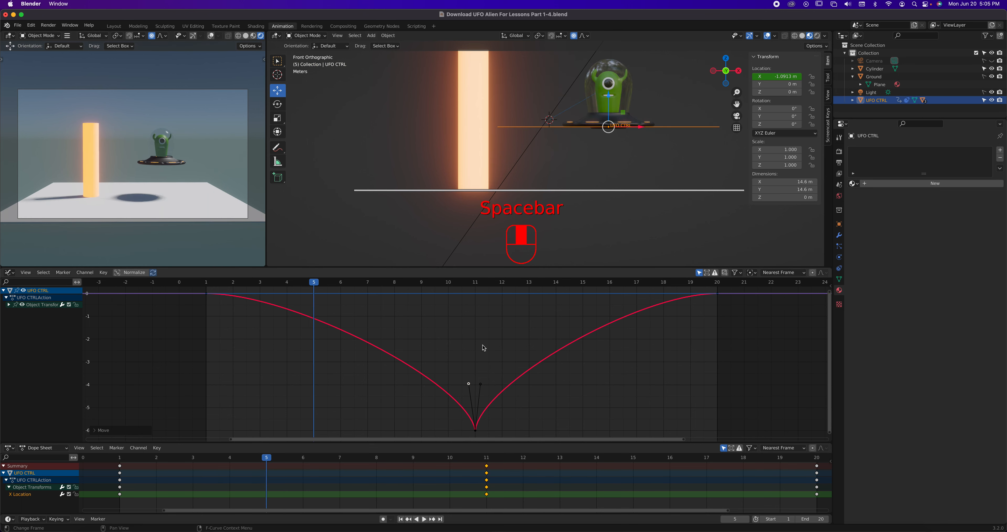
Step: Undo the handle moves on the frame 11 keyframe and play the smooth curve for comparison
key(super+z)
key(super+z)
key(super+z)
key(super+z)
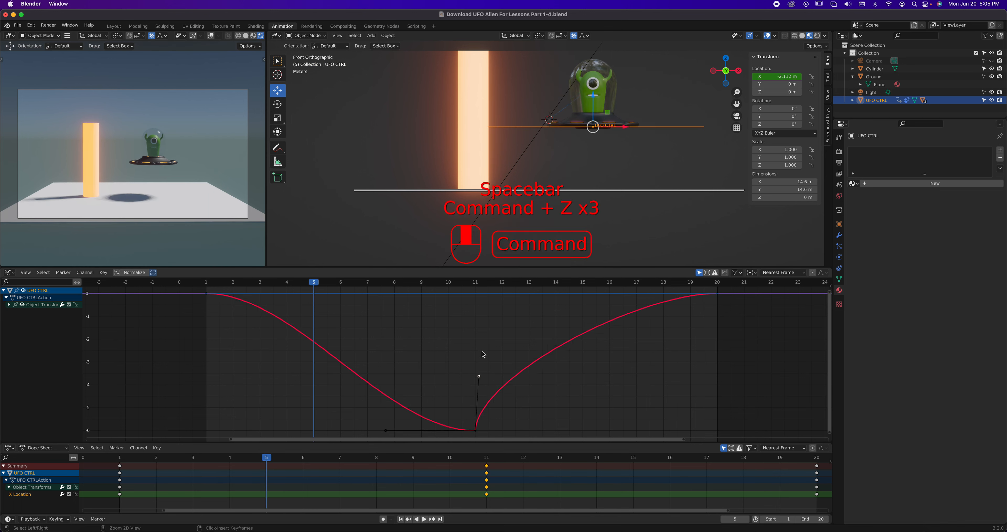
key(space)
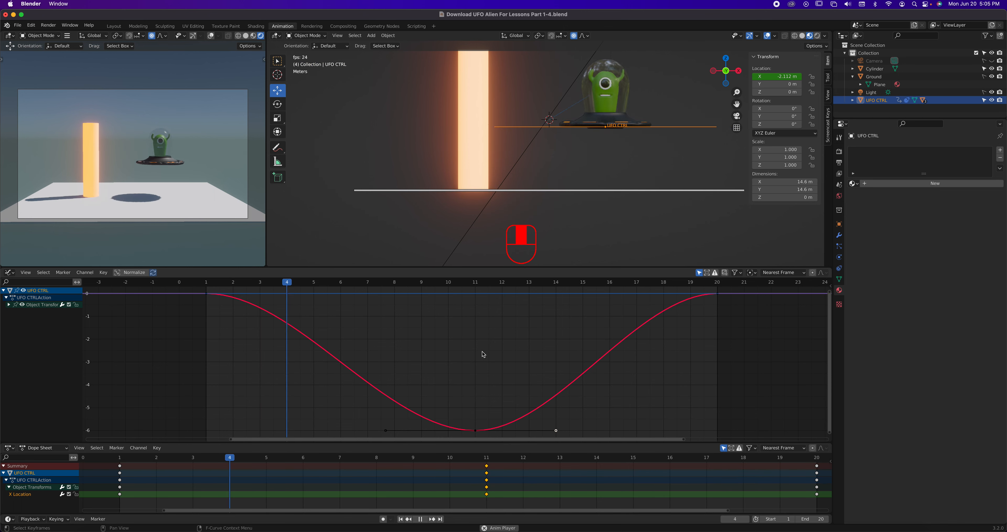
key(space)
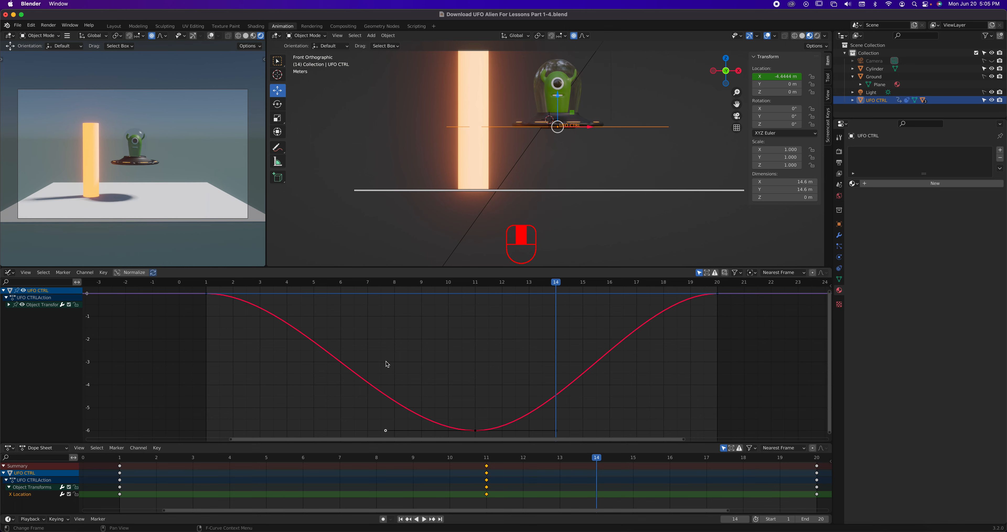
Step: Move the left handle of the frame 11 keyframe straight above it to about -3.6 and play the animation
key(g)
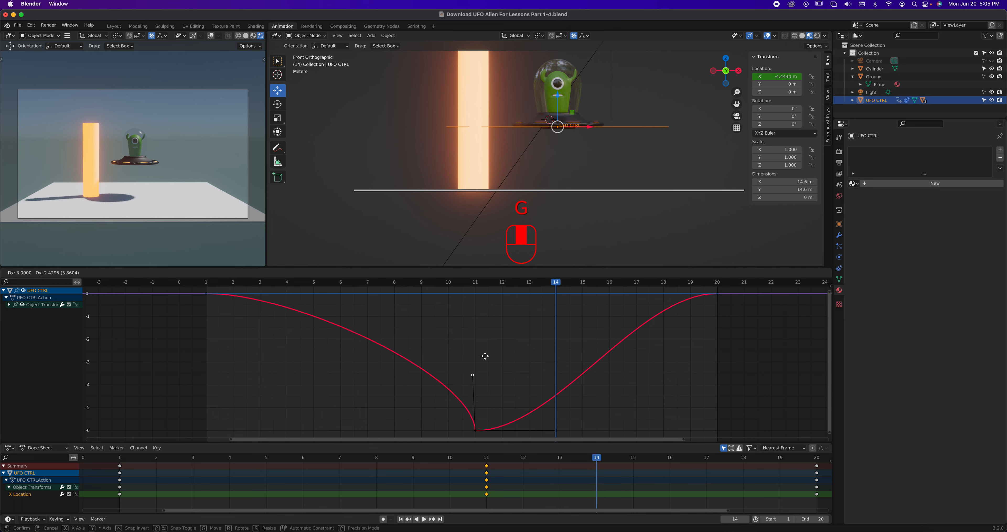
click(483, 355)
key(space)
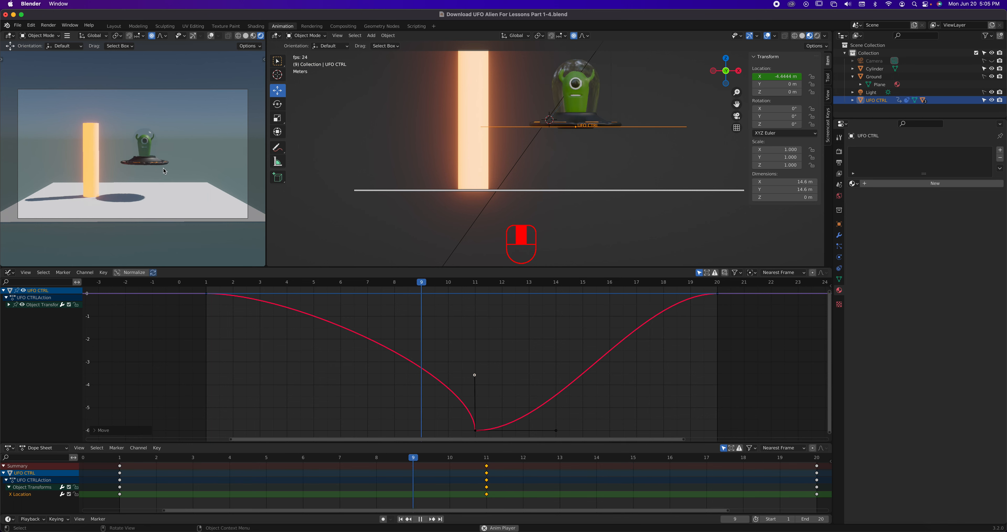
key(space)
Step: Move the right handle of the frame 11 keyframe straight above it to a value of about -1.1
click(554, 430)
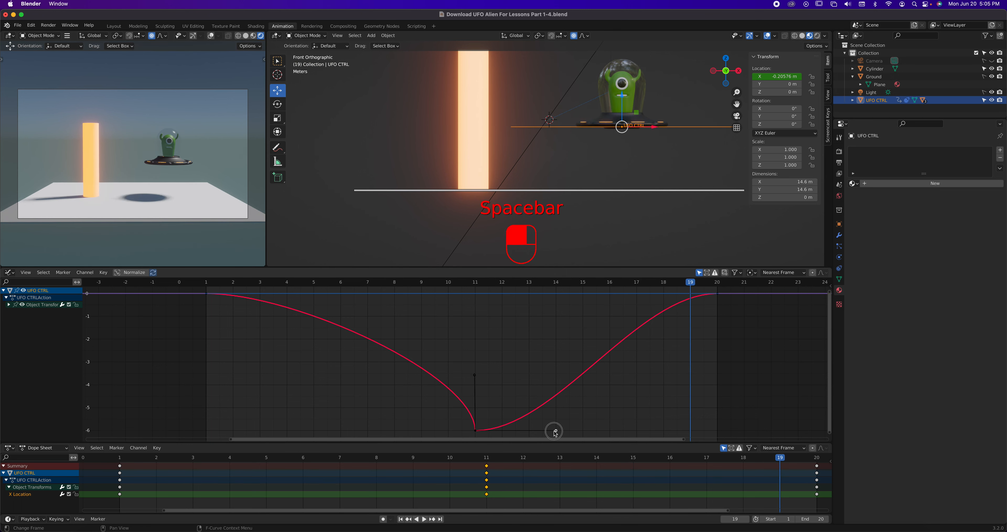
key(g)
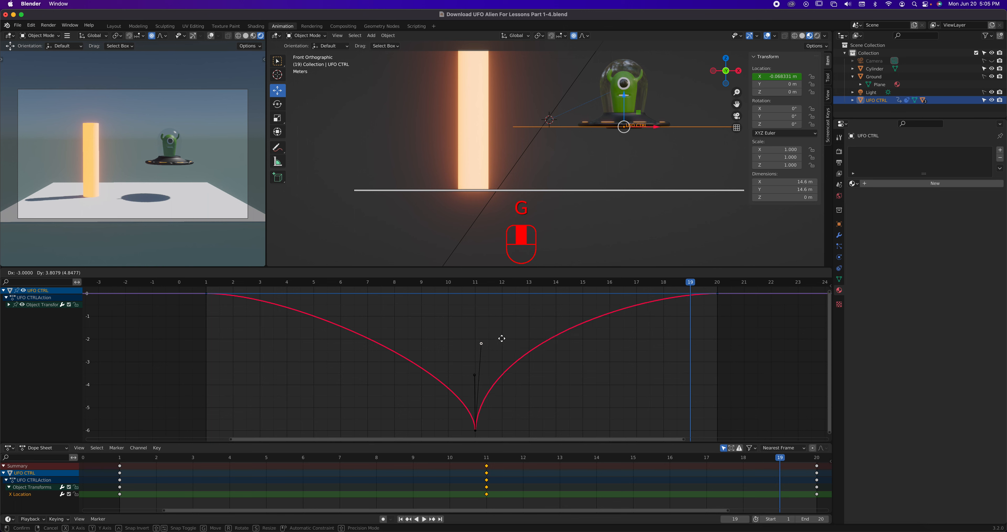
click(486, 316)
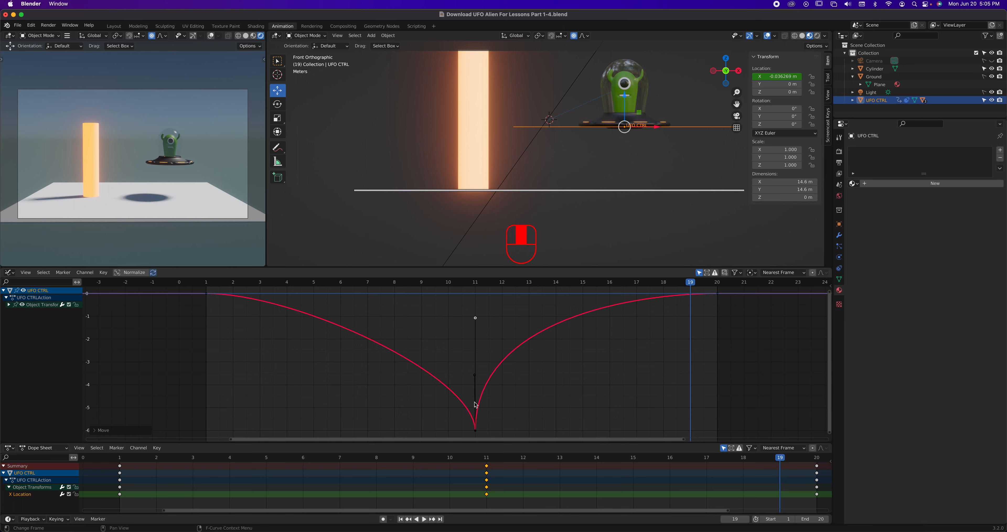
Step: Fine-tune the frame 11 handles, left to about frame 10.6 and -3.4, right to about -0.8, and play the result
key(g)
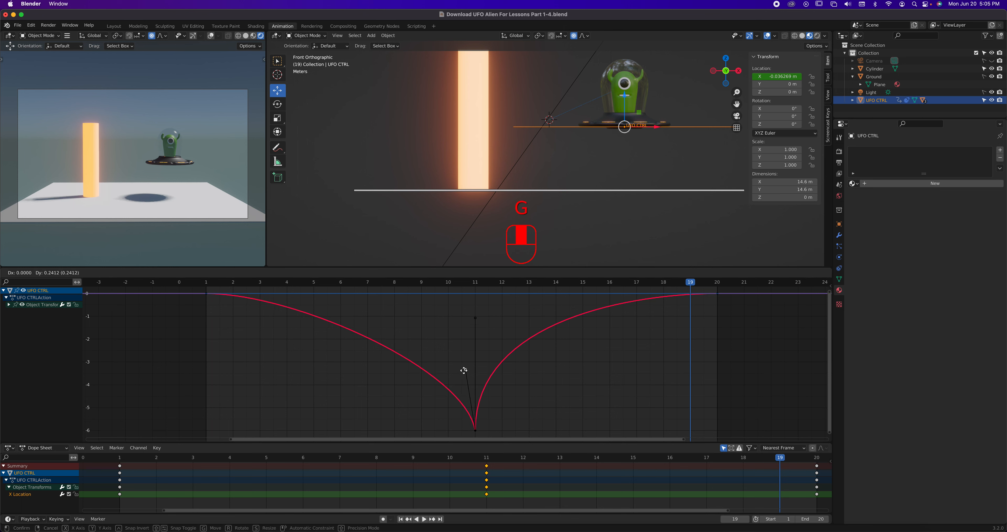
click(465, 373)
click(476, 317)
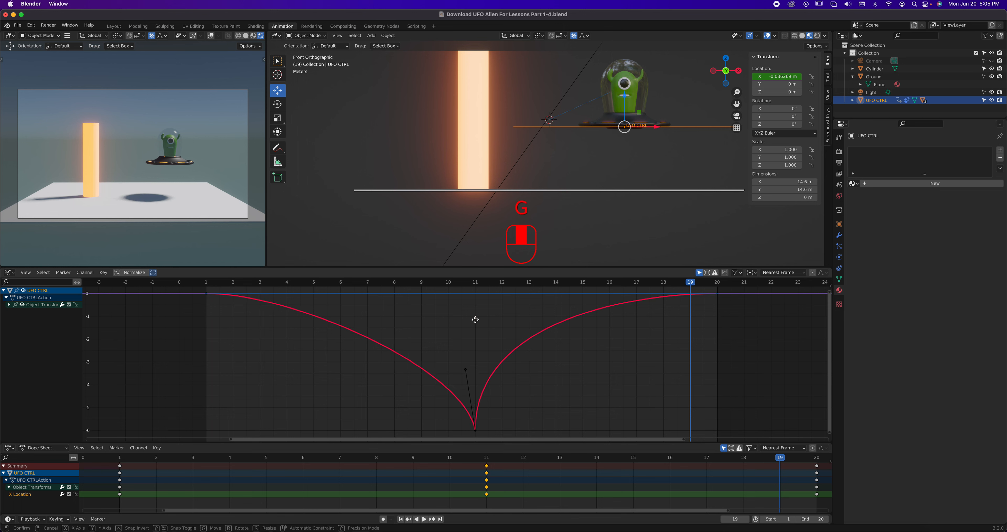
key(g)
click(475, 313)
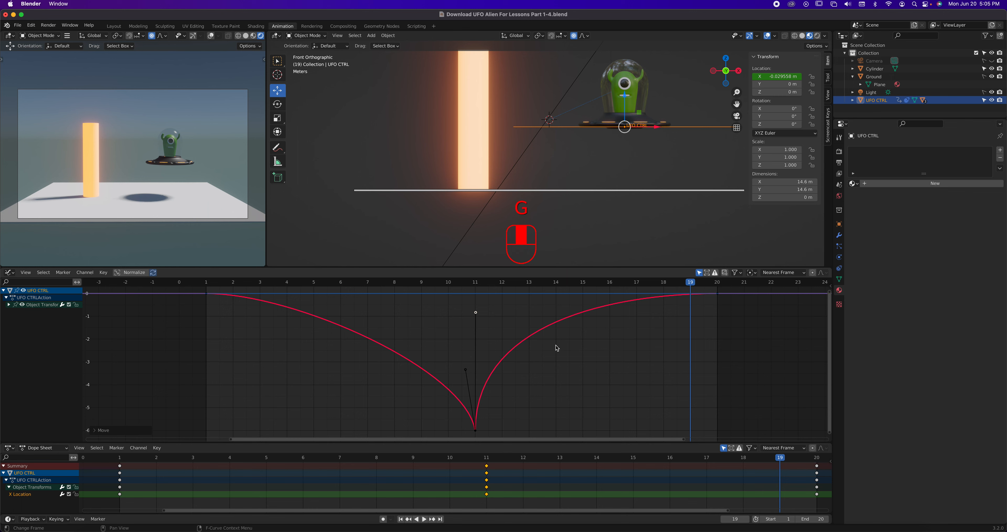
key(space)
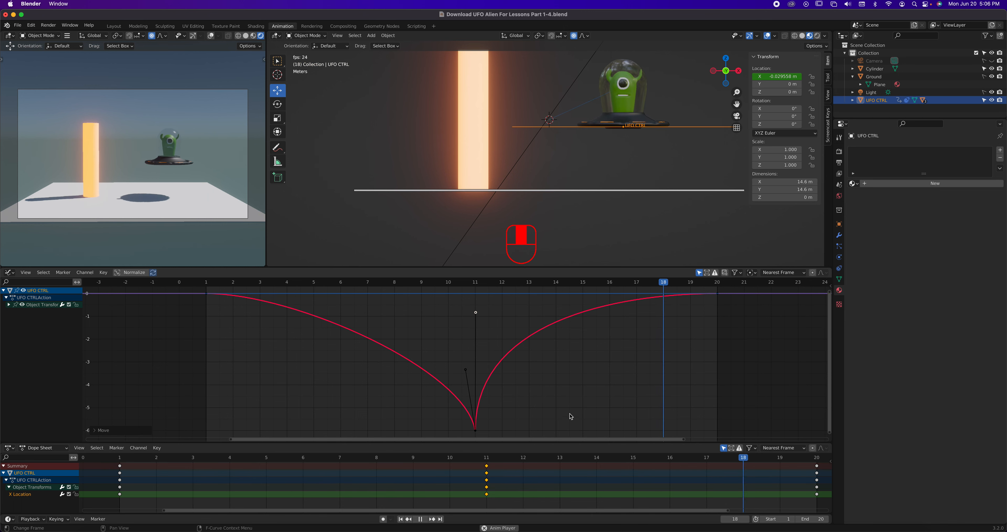
key(space)
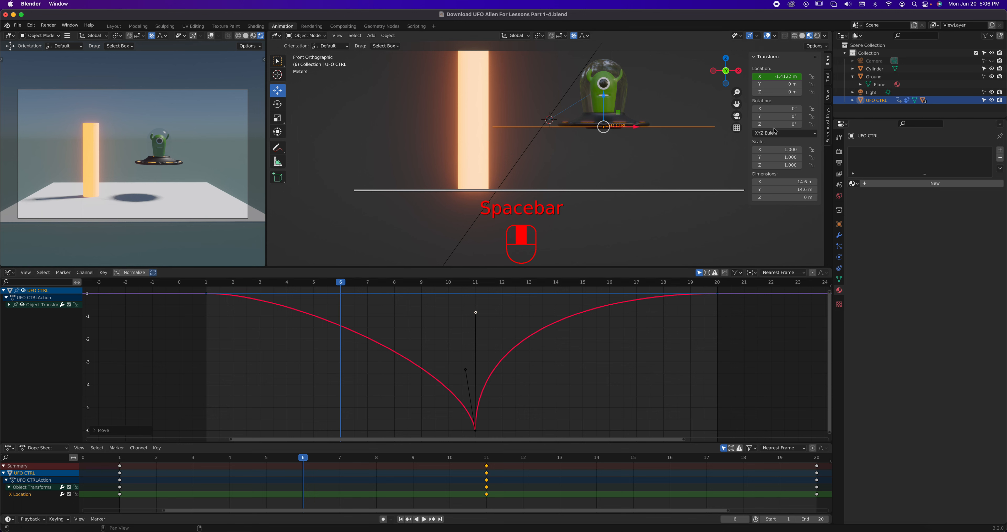
Step: Insert a single keyframe on the UFO CTRL object's Y rotation at 0° on frame 1
drag(768, 117, 797, 117)
right_click(777, 116)
drag(342, 286, 211, 285)
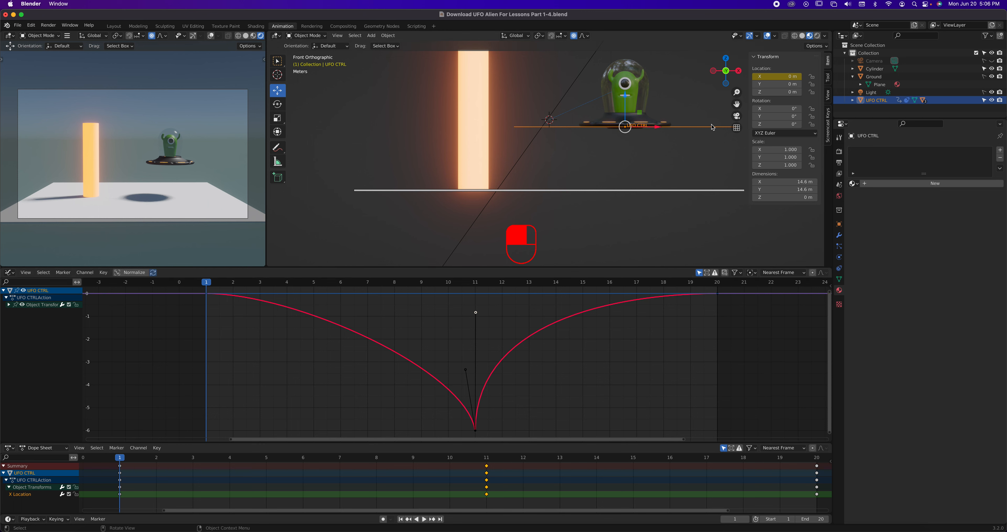
right_click(777, 118)
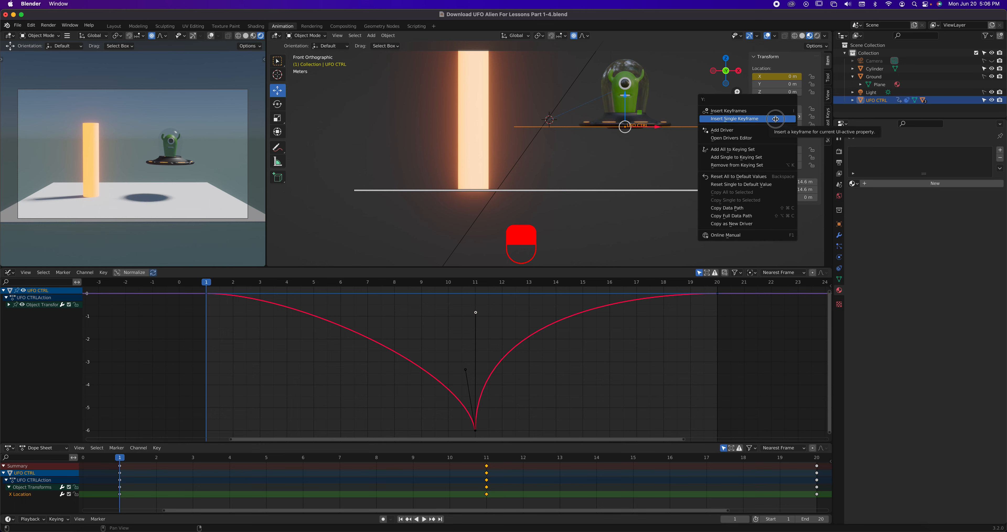
click(775, 118)
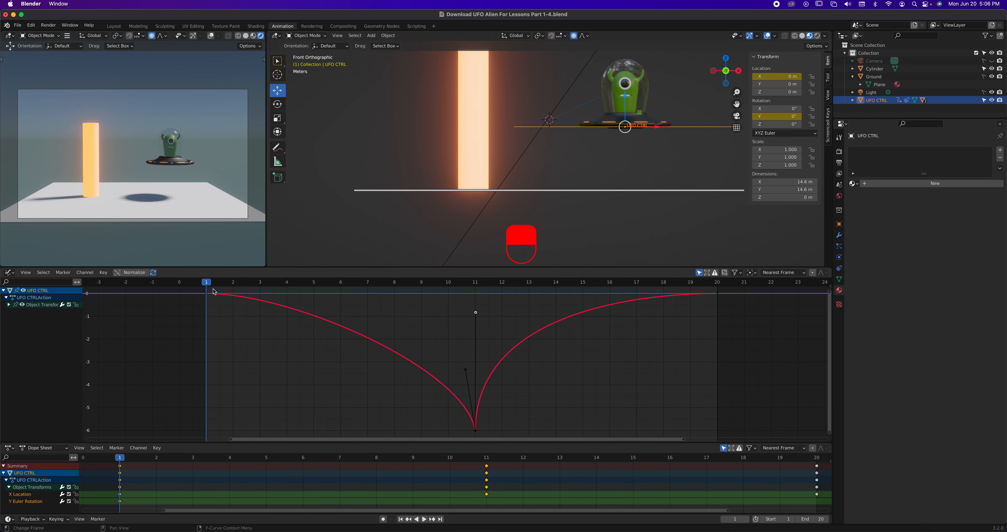
Step: Set the UFO CTRL object's Y rotation to 8° at frame 11 and insert a single keyframe on it
key(space)
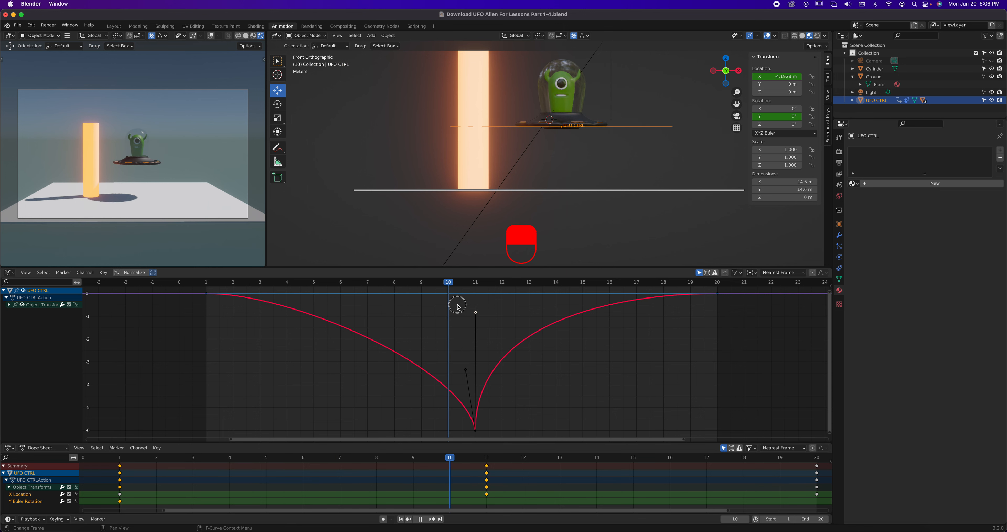
drag(454, 305, 472, 306)
key(space)
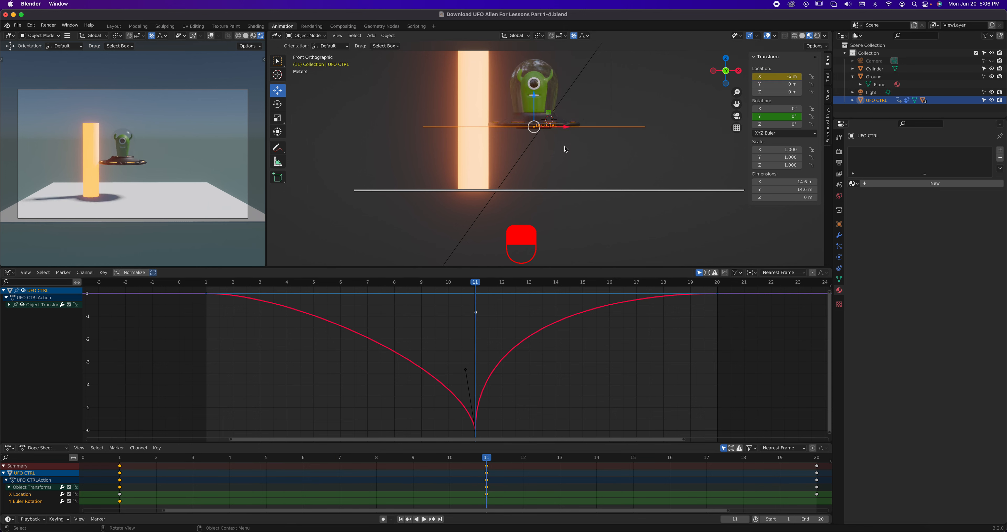
drag(777, 116, 806, 117)
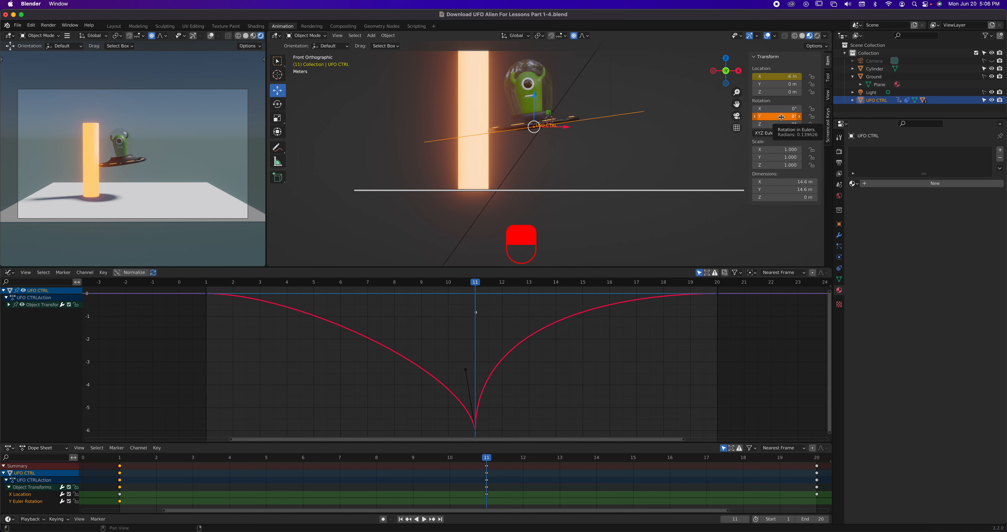
right_click(781, 117)
click(781, 116)
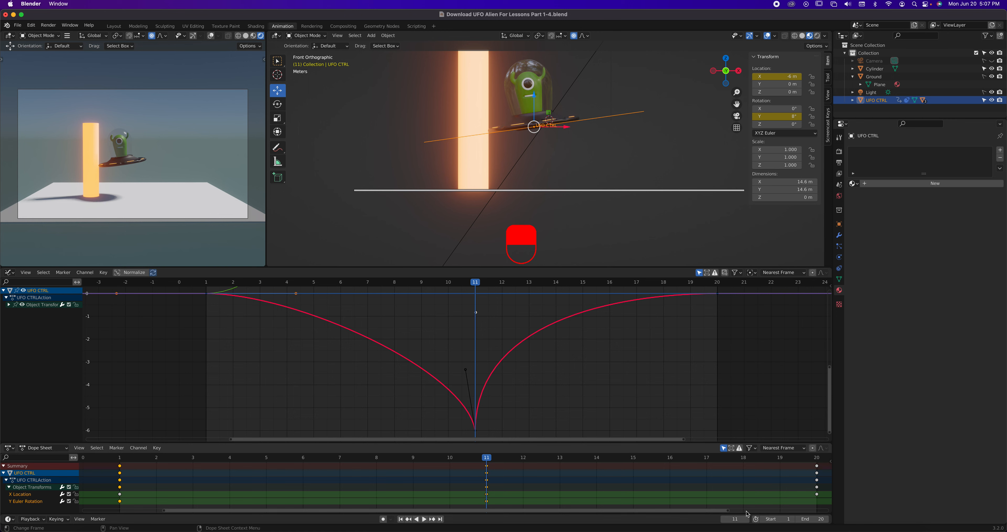
Step: Key the Y rotation at 0° on frame 20 with a single keyframe and play back the UFO's tilt
drag(478, 287, 721, 288)
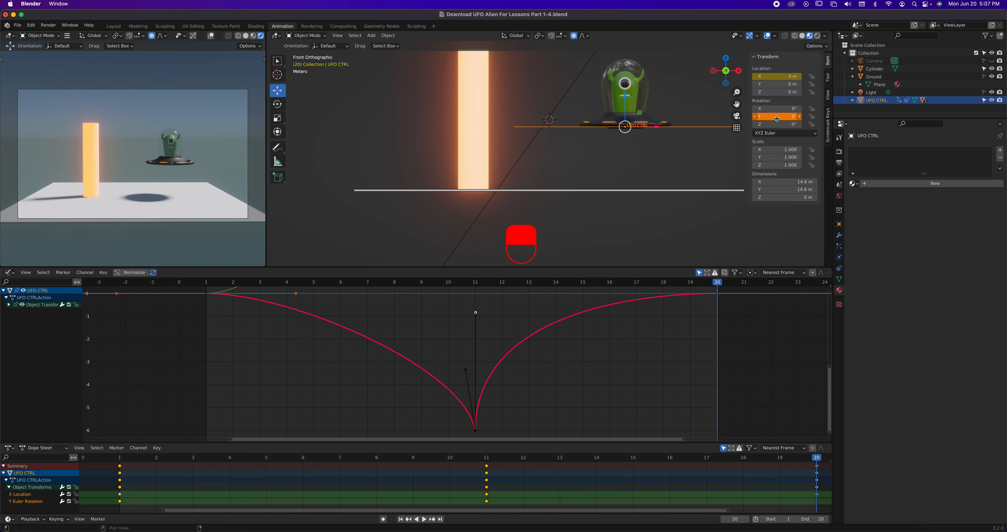
right_click(777, 118)
click(776, 117)
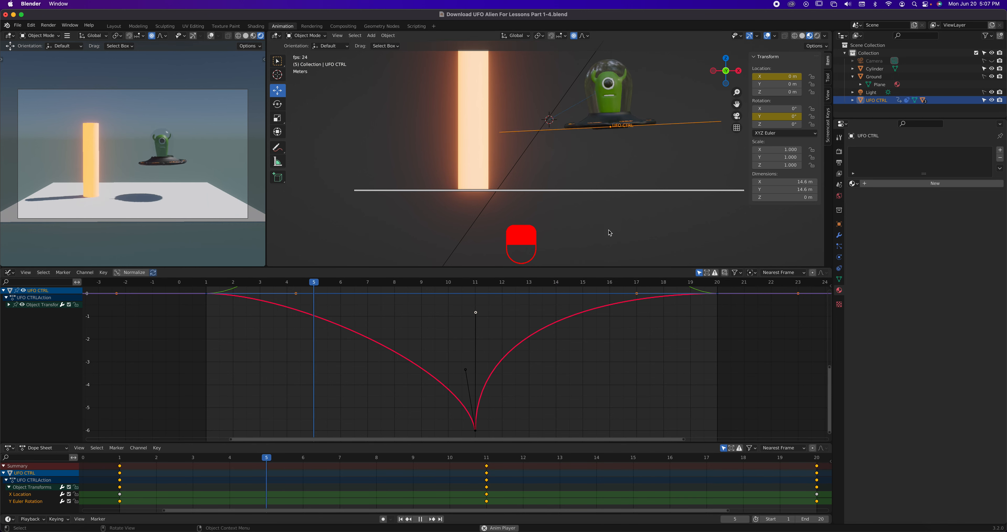
key(space)
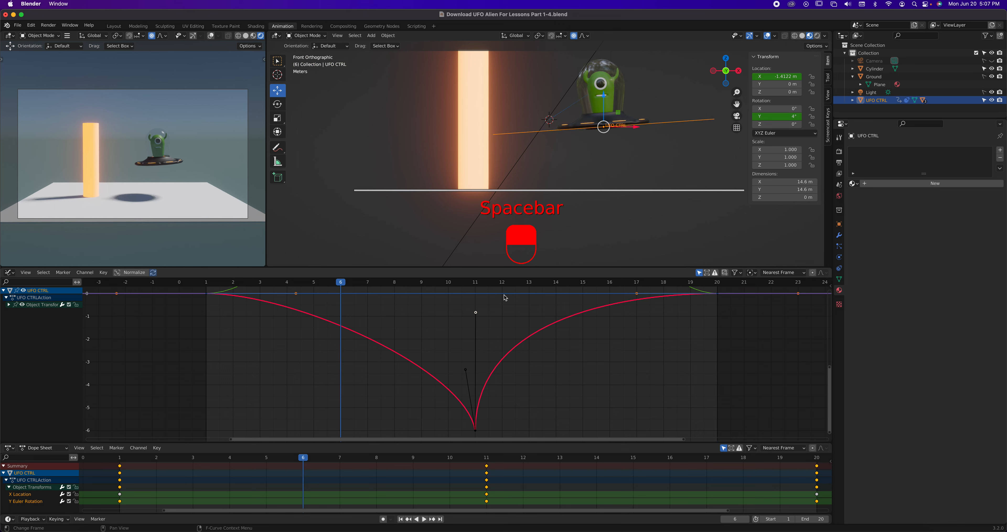